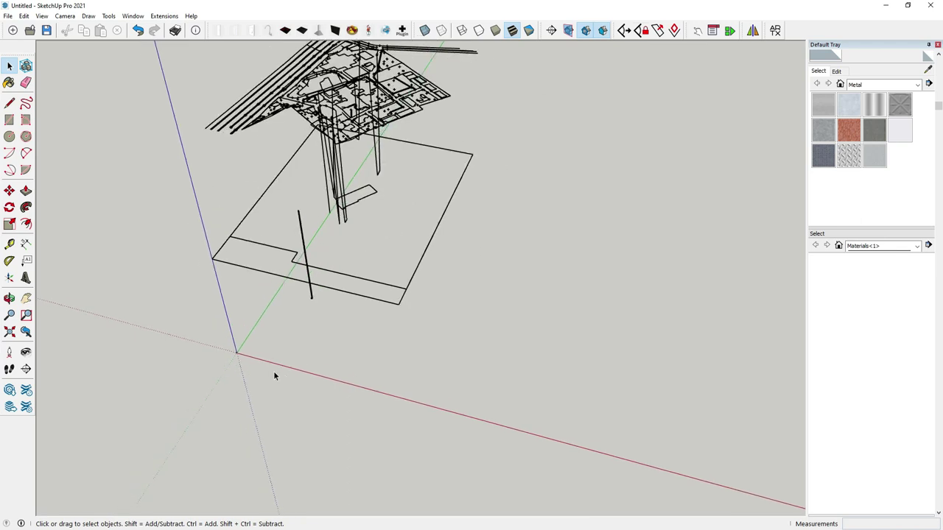
- Select the imported survey group and orbit to view it from another angle
scroll(330, 133, up, 3)
click(320, 176)
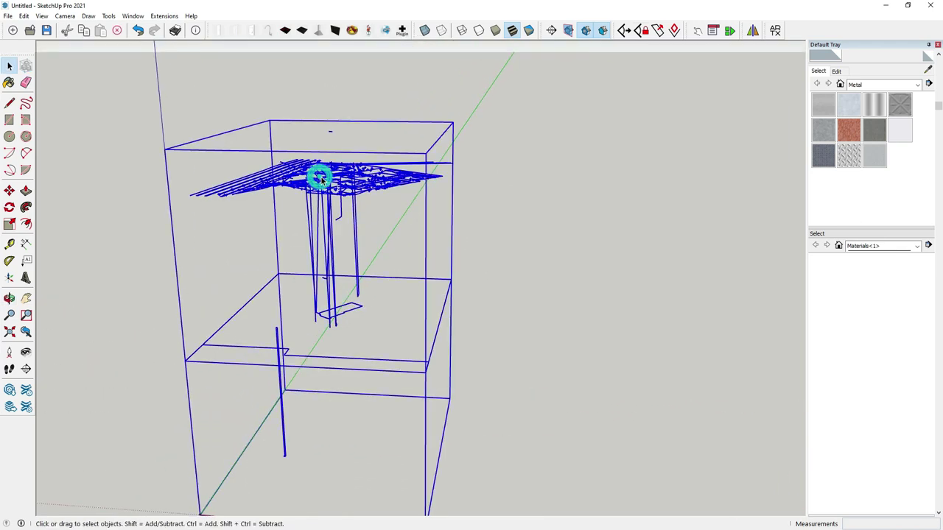
scroll(293, 277, up, 3)
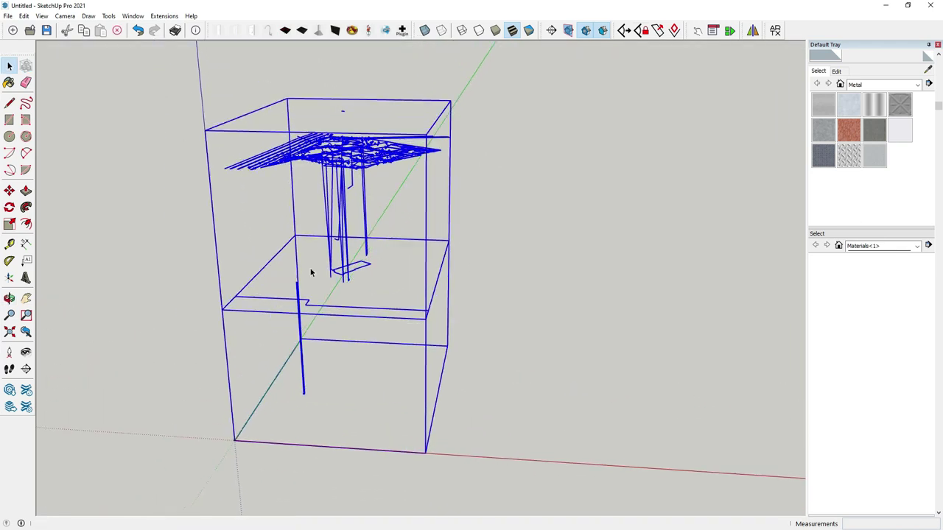
scroll(392, 154, up, 3)
middle_drag(317, 89, 377, 200)
scroll(327, 269, down, 3)
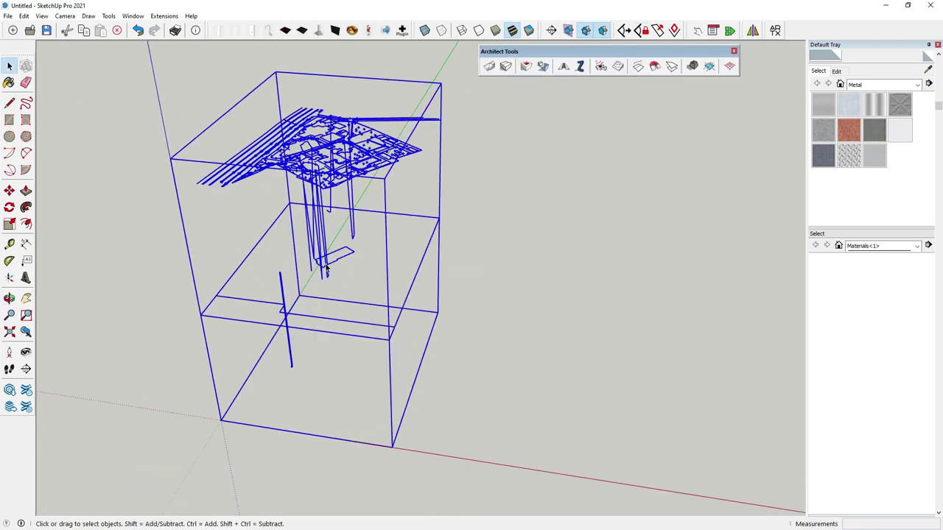
- Deselect the group, then orbit and zoom in close over the site plan
click(477, 179)
scroll(297, 400, up, 3)
mouse_move(297, 400)
middle_down()
mouse_move(309, 505)
mouse_move(377, 394)
middle_up()
scroll(378, 394, up, 3)
scroll(305, 351, up, 3)
scroll(318, 412, up, 3)
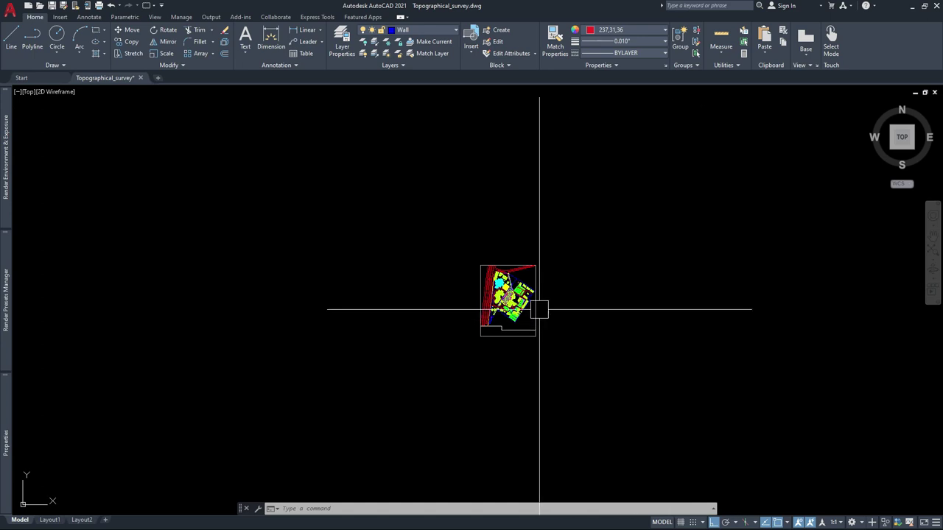
- Zoom in to the main building and delete the grey block covering it
scroll(541, 312, up, 5)
scroll(442, 320, up, 2)
middle_drag(430, 320, 552, 379)
scroll(498, 337, down, 3)
scroll(344, 280, up, 2)
scroll(473, 278, up, 2)
scroll(478, 281, up, 1)
scroll(467, 280, up, 2)
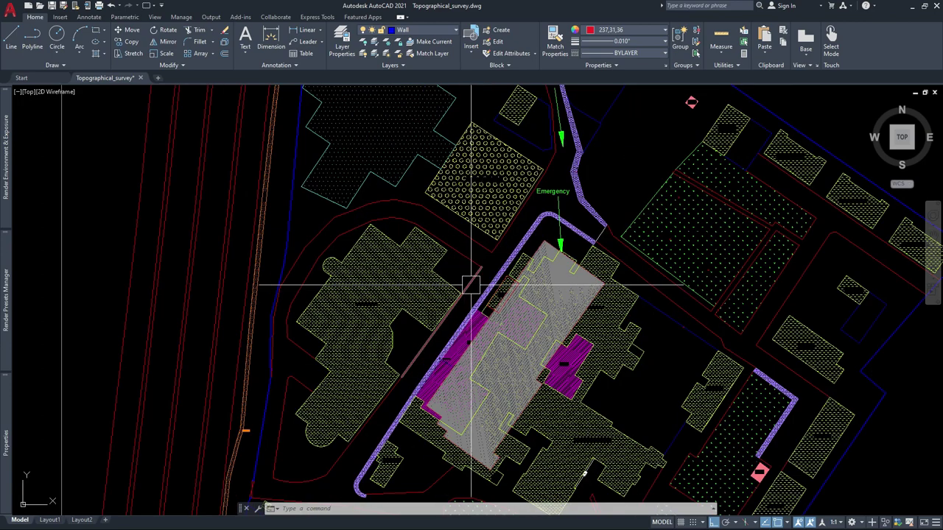
scroll(467, 282, up, 2)
scroll(467, 283, down, 6)
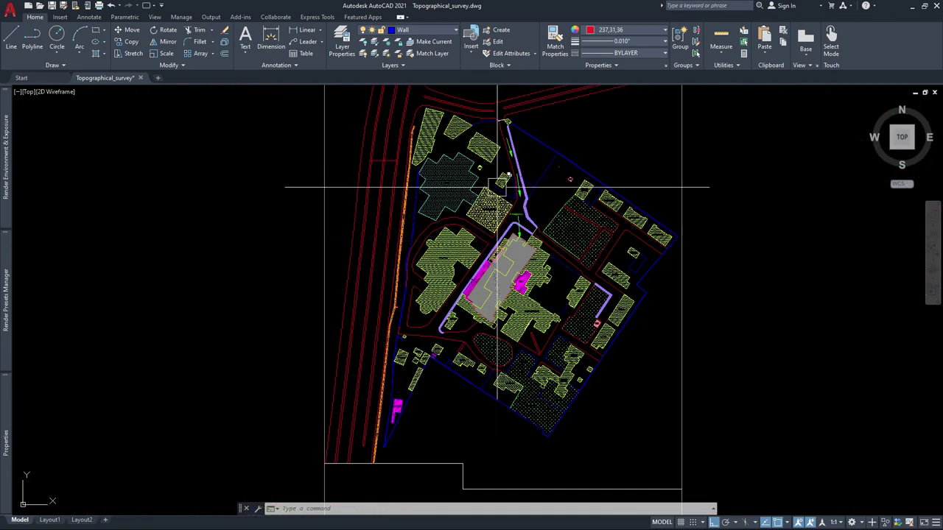
scroll(437, 228, down, 1)
scroll(442, 251, up, 3)
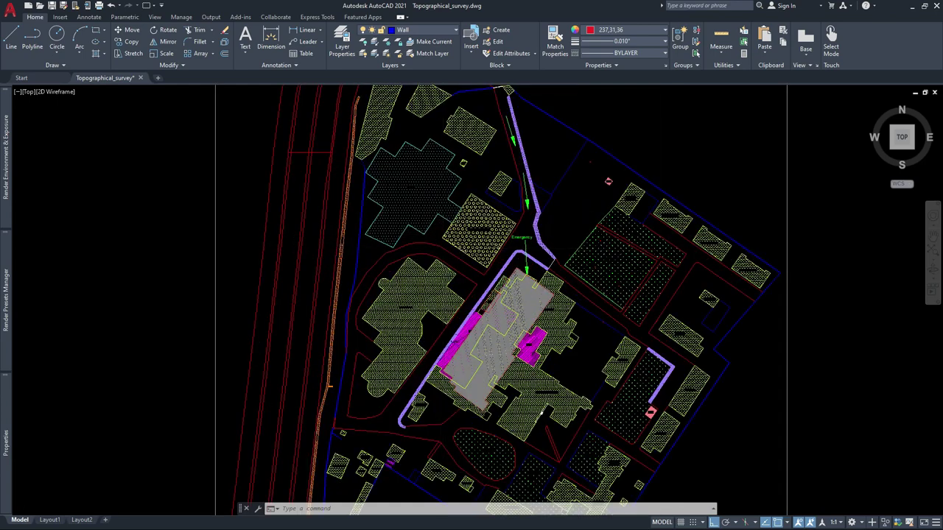
scroll(448, 273, up, 2)
scroll(461, 294, down, 6)
scroll(486, 329, up, 5)
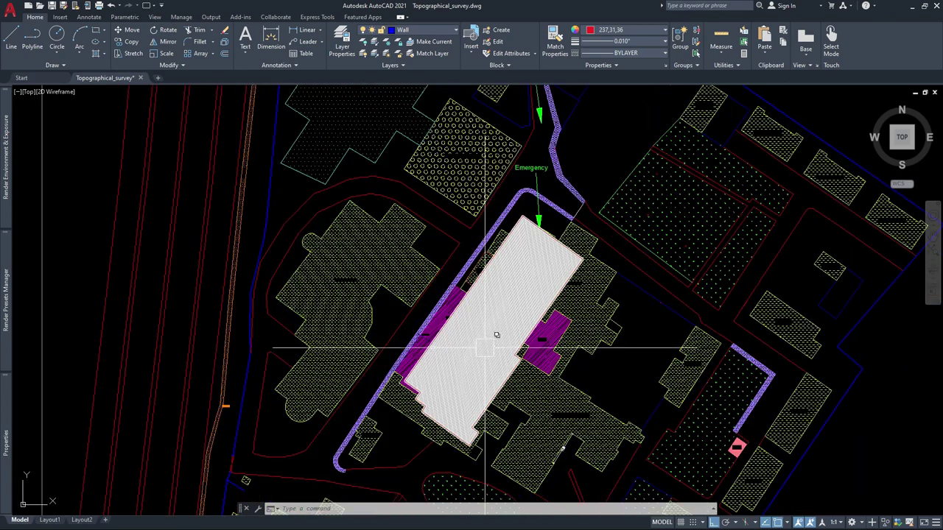
scroll(494, 384, up, 2)
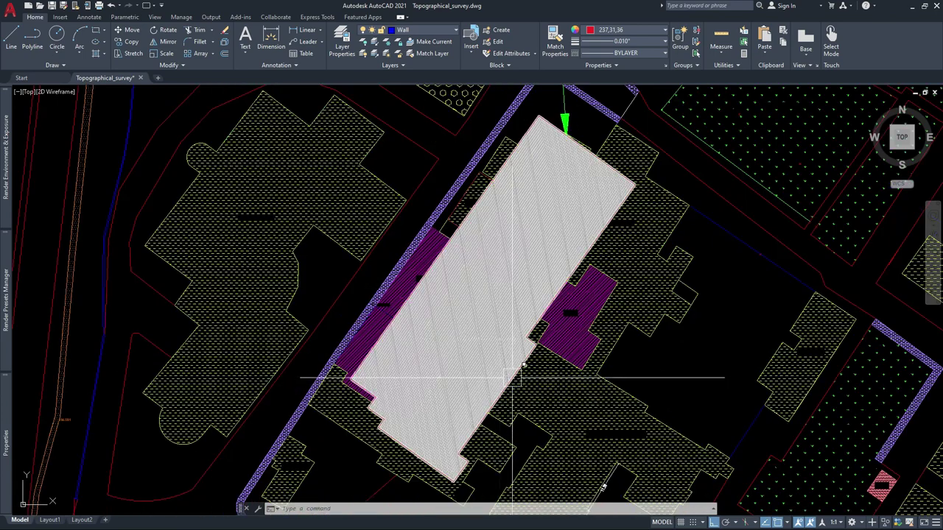
click(468, 341)
key(Delete)
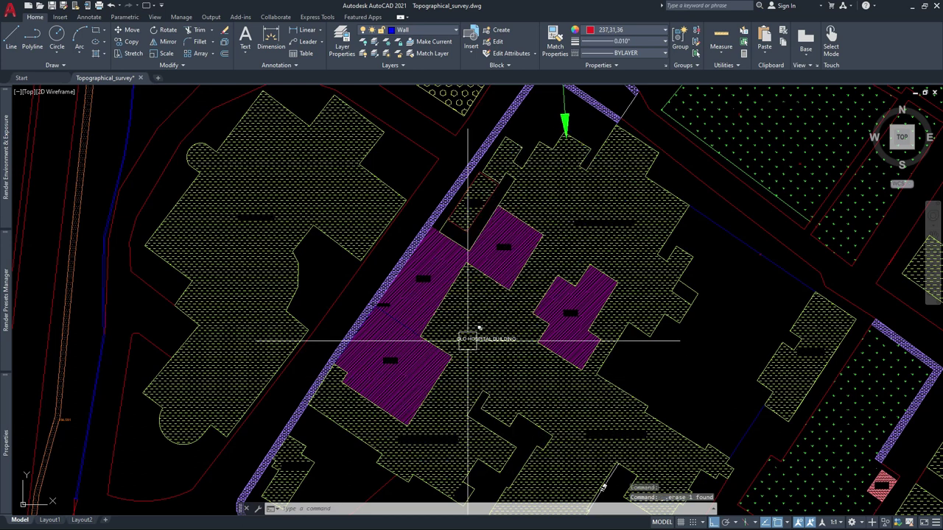
- Pan and zoom back out to see the whole survey plan
scroll(503, 252, down, 5)
middle_drag(368, 358, 374, 337)
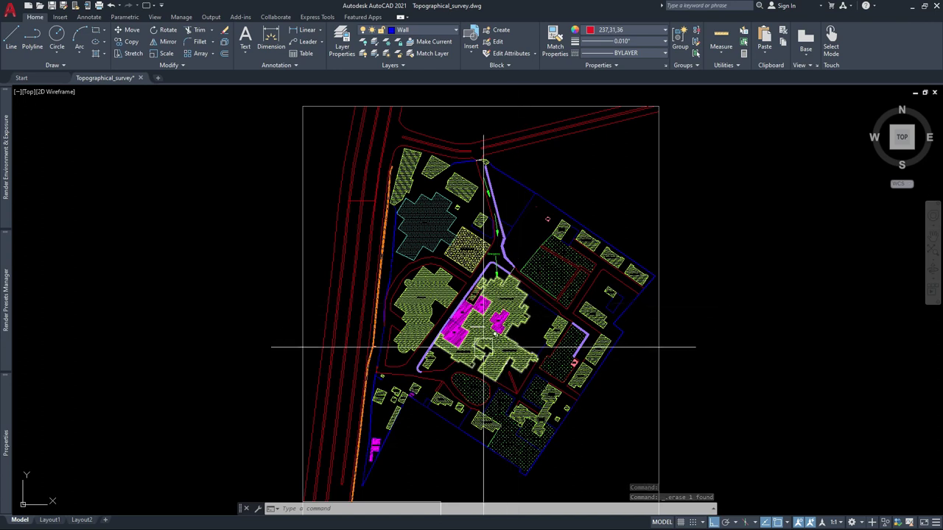
scroll(482, 345, up, 4)
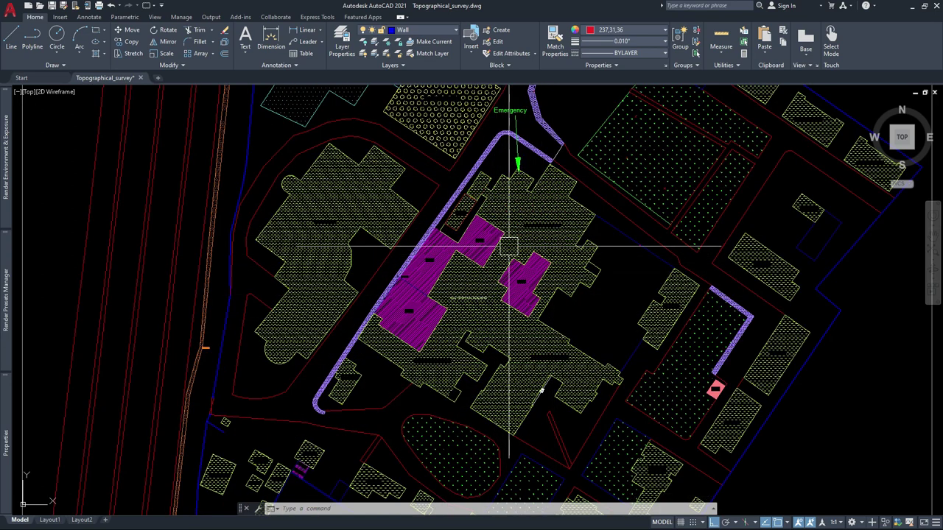
scroll(508, 274, down, 2)
scroll(525, 324, down, 1)
scroll(536, 345, down, 1)
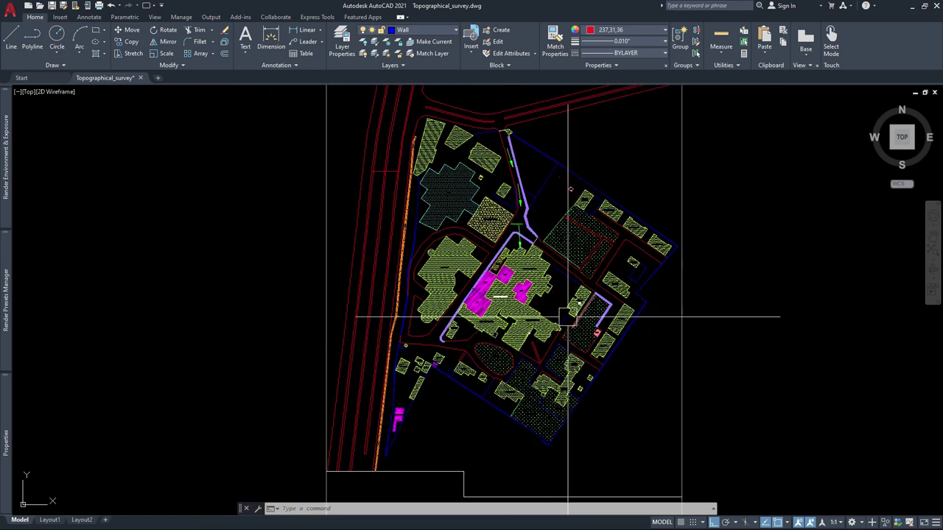
scroll(564, 320, up, 2)
scroll(564, 320, up, 2)
mouse_move(903, 159)
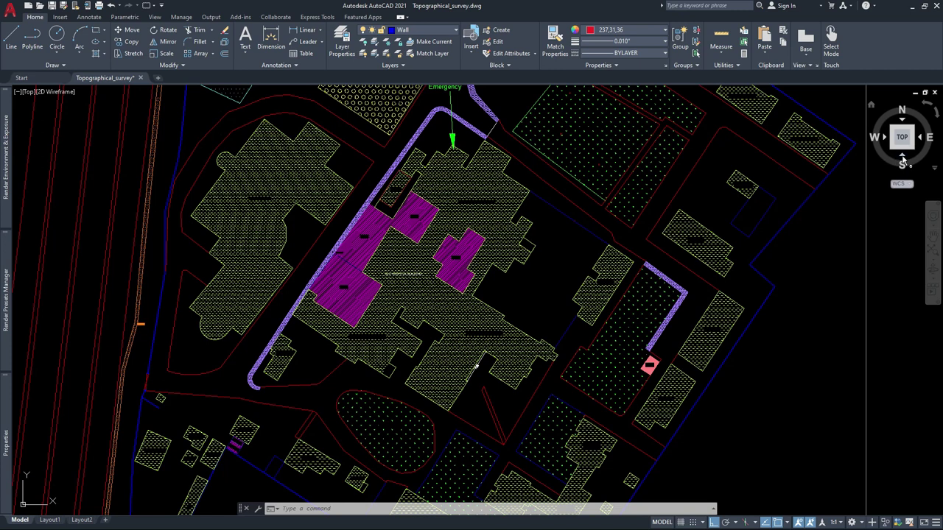
scroll(493, 254, down, 4)
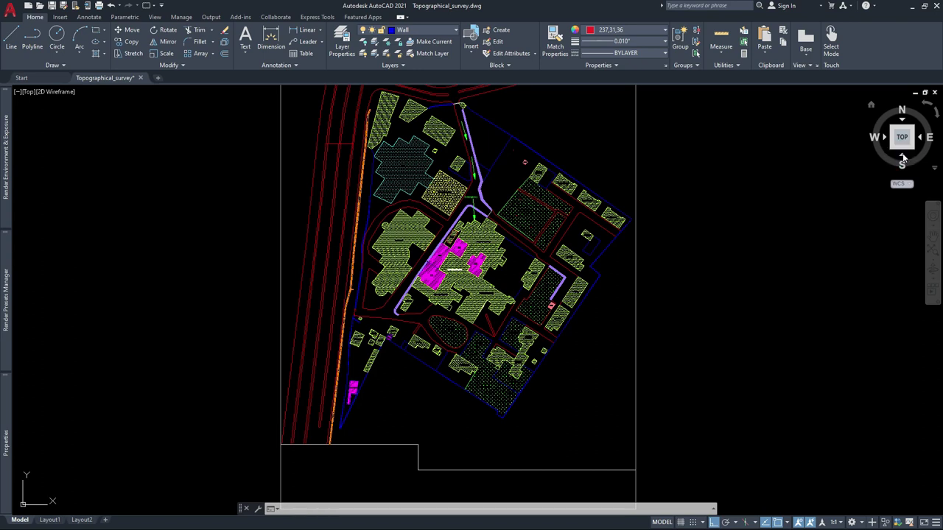
- Switch to the FRONT view and window-select the survey objects
click(903, 158)
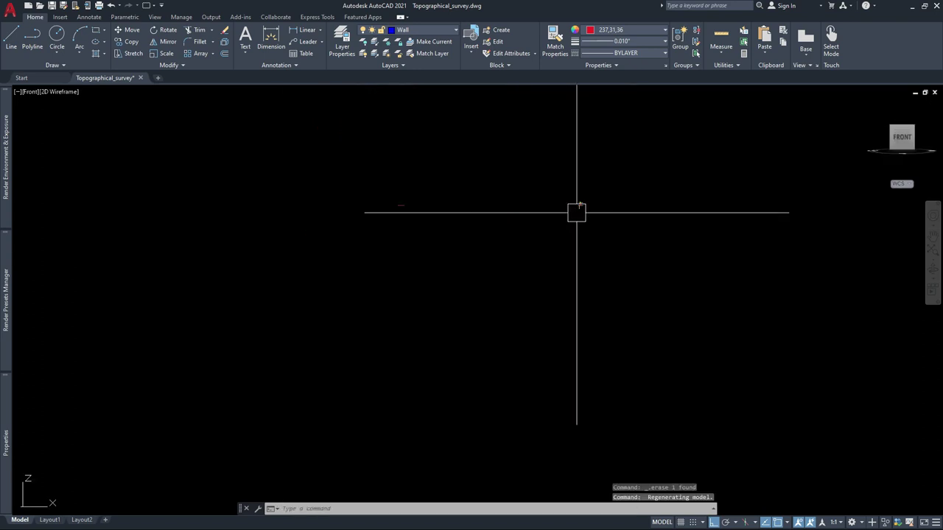
scroll(575, 199, up, 2)
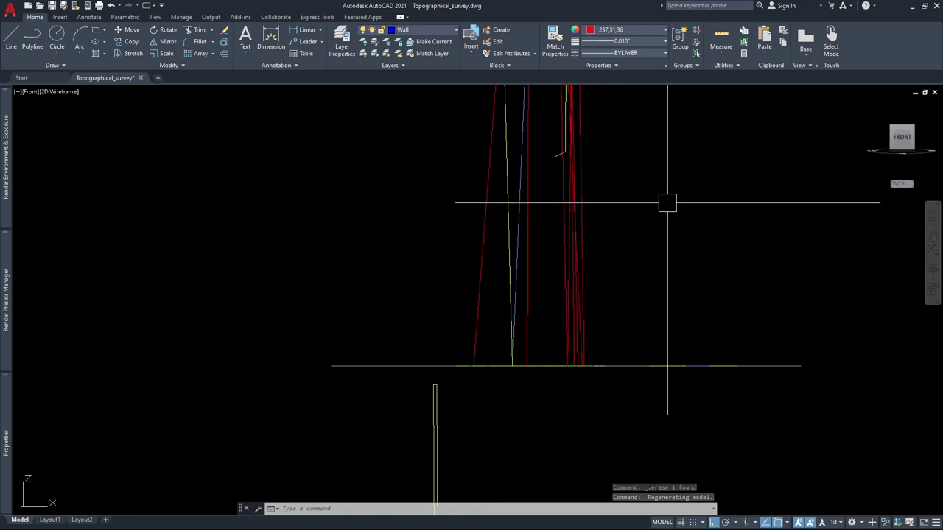
click(694, 293)
click(431, 124)
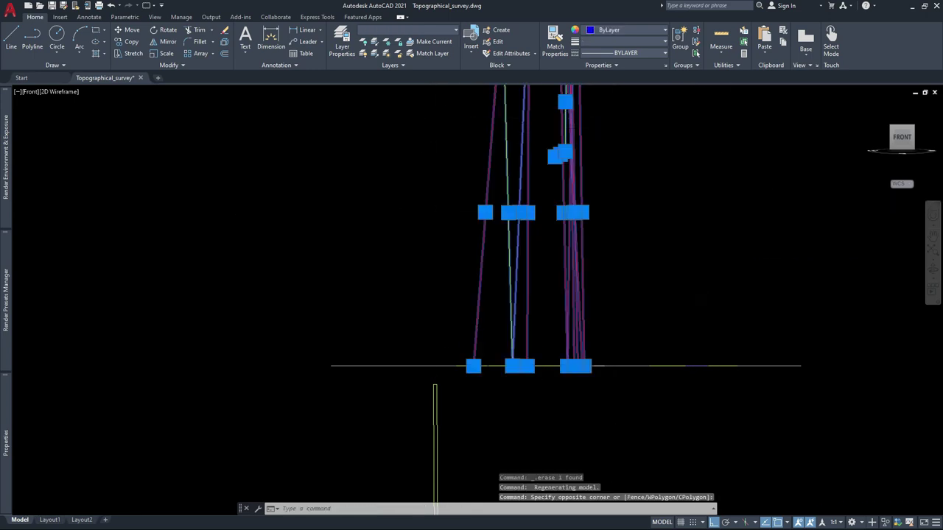
scroll(471, 237, down, 4)
click(490, 321)
click(368, 363)
click(324, 259)
click(646, 324)
- Orbit to spread out the flat band, window-select objects across it, then cancel
scroll(400, 129, up, 3)
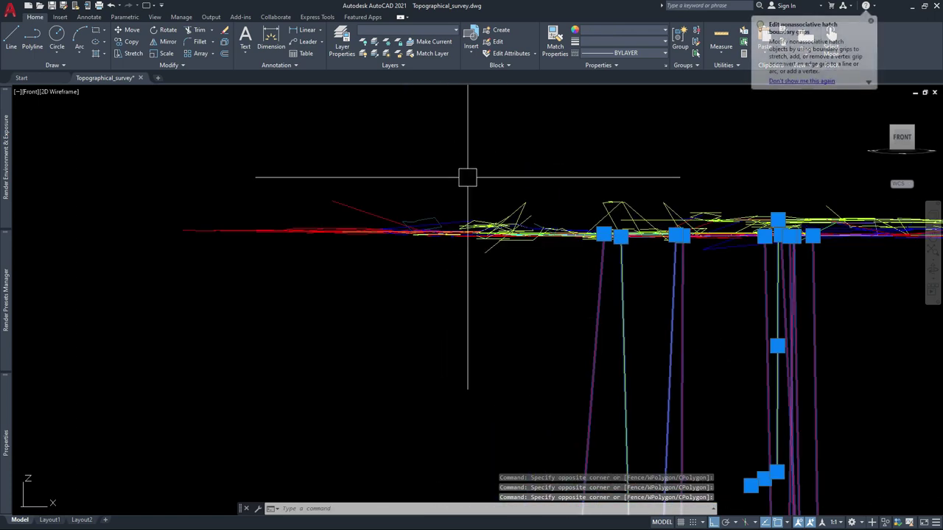
scroll(467, 174, up, 2)
scroll(747, 216, up, 3)
mouse_move(747, 216)
shift+middle_down()
mouse_move(471, 238)
mouse_move(471, 265)
mouse_move(651, 299)
mouse_move(594, 299)
shift+middle_up()
scroll(651, 299, up, 3)
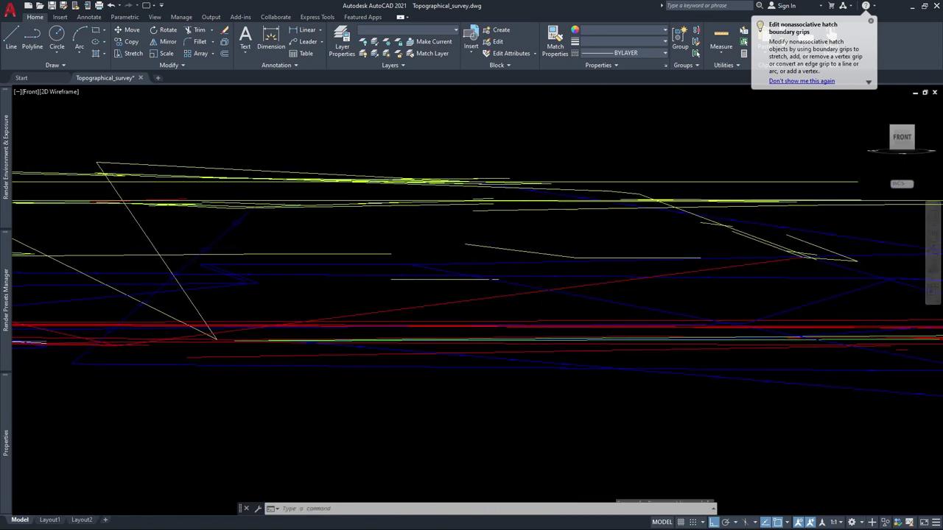
scroll(446, 273, down, 3)
scroll(595, 270, down, 2)
scroll(602, 277, down, 2)
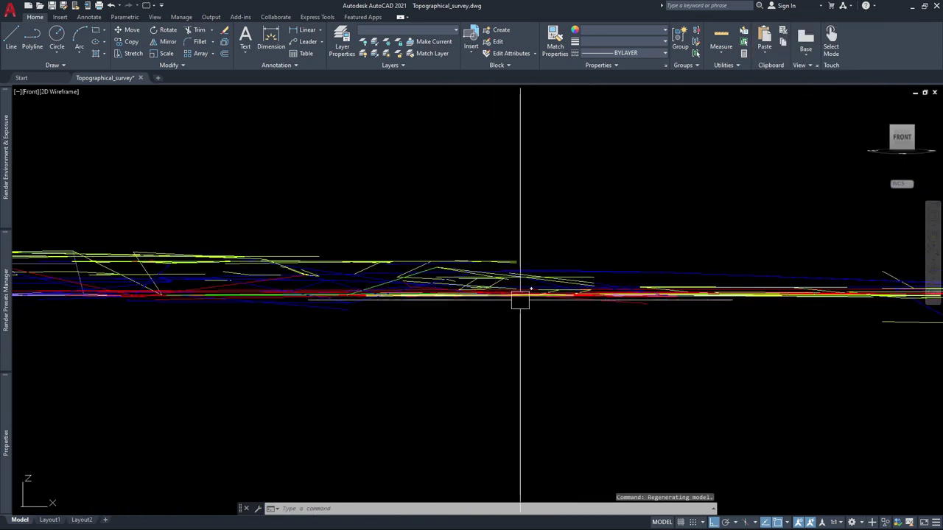
shift+middle_drag(519, 297, 749, 302)
scroll(749, 302, up, 4)
mouse_move(632, 279)
shift+middle_down()
mouse_move(595, 287)
mouse_move(668, 288)
mouse_move(412, 286)
mouse_move(442, 314)
shift+middle_up()
scroll(595, 283, down, 3)
scroll(413, 275, up, 3)
click(447, 295)
click(274, 143)
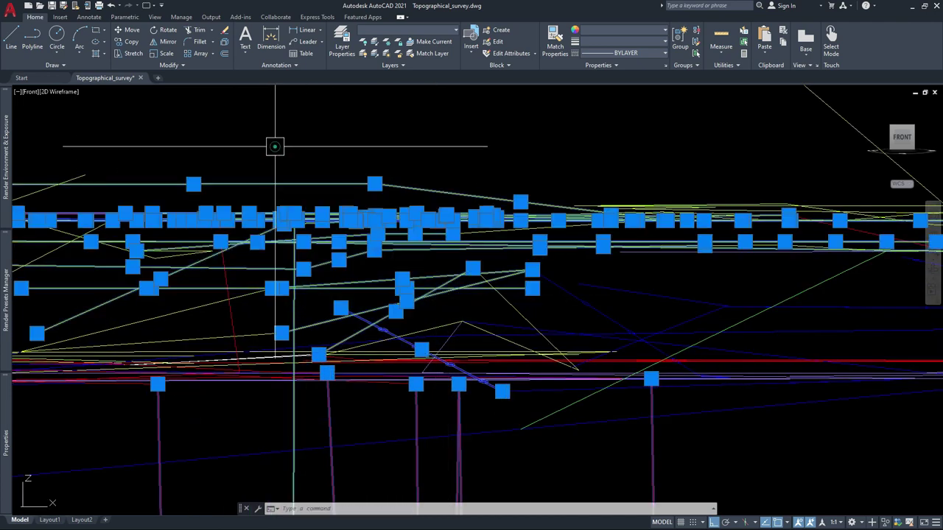
click(694, 305)
click(502, 192)
key(Escape)
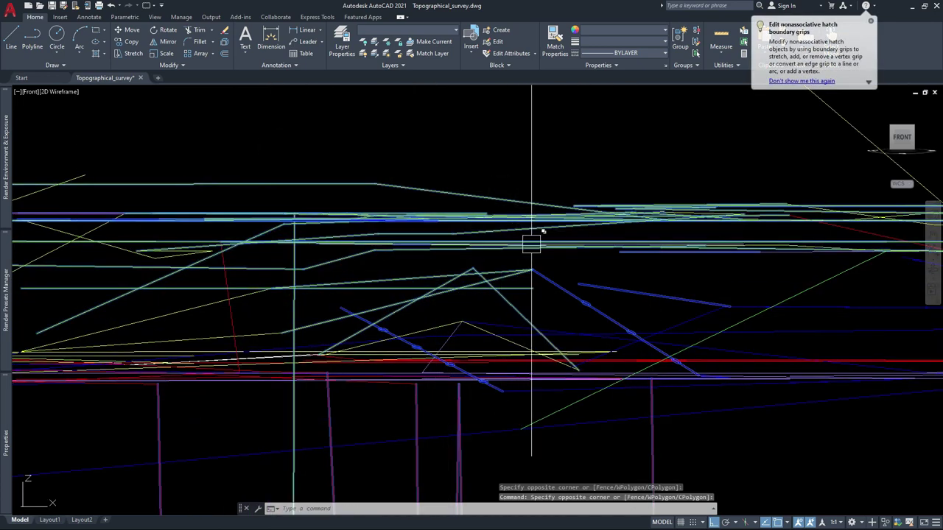
- Window-select the survey objects again and switch to Top view on the ViewCube
scroll(533, 242, down, 5)
scroll(611, 316, down, 2)
click(636, 307)
click(450, 326)
click(387, 345)
click(637, 440)
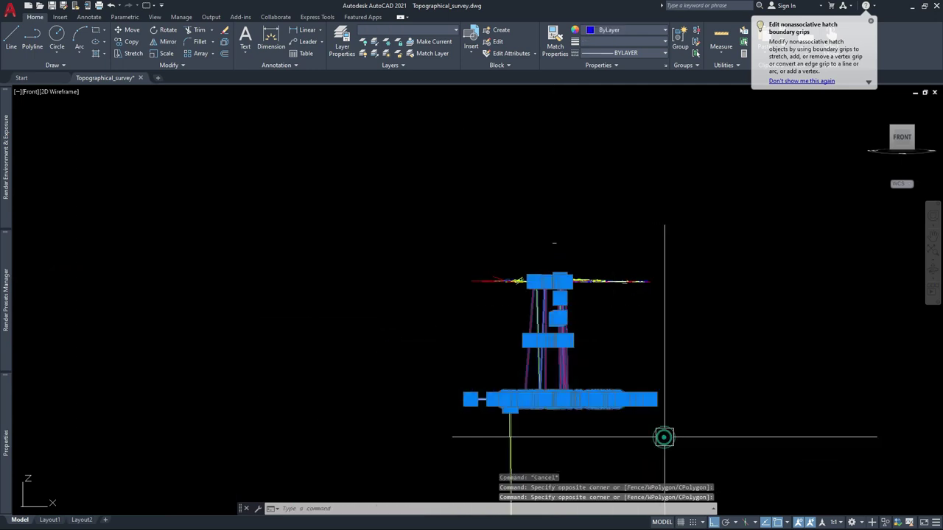
middle_drag(663, 437, 600, 320)
click(506, 442)
click(405, 326)
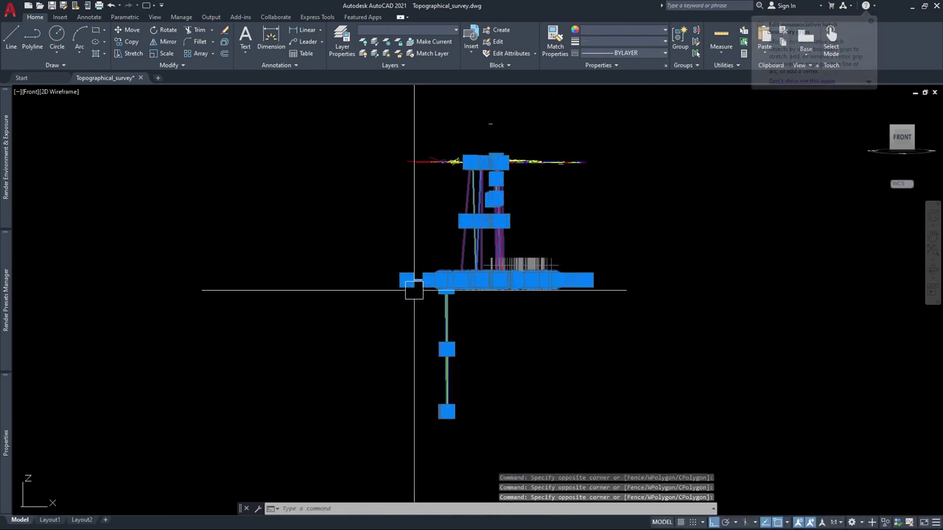
click(408, 253)
click(542, 414)
click(542, 414)
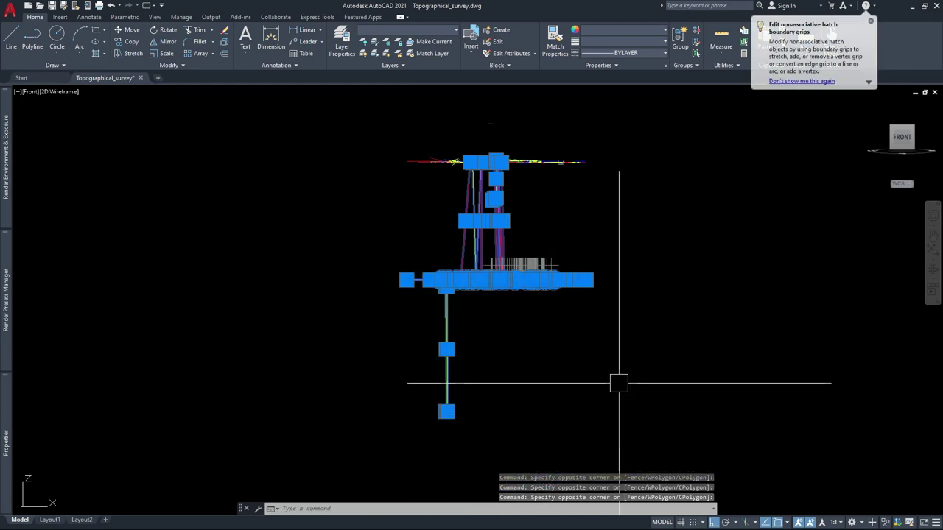
click(902, 122)
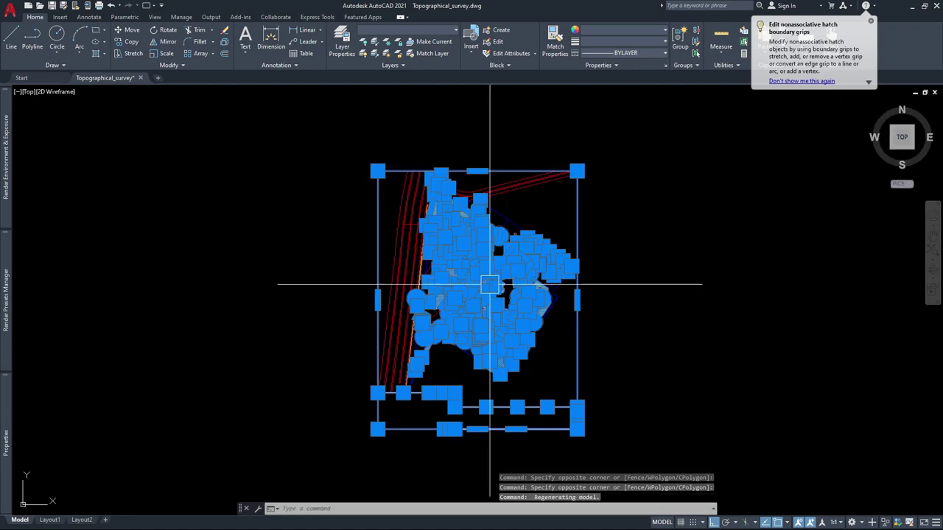
- Zoom and pan around the site plan, then cancel the selection with Esc
scroll(489, 286, up, 3)
scroll(488, 287, up, 2)
scroll(431, 311, up, 2)
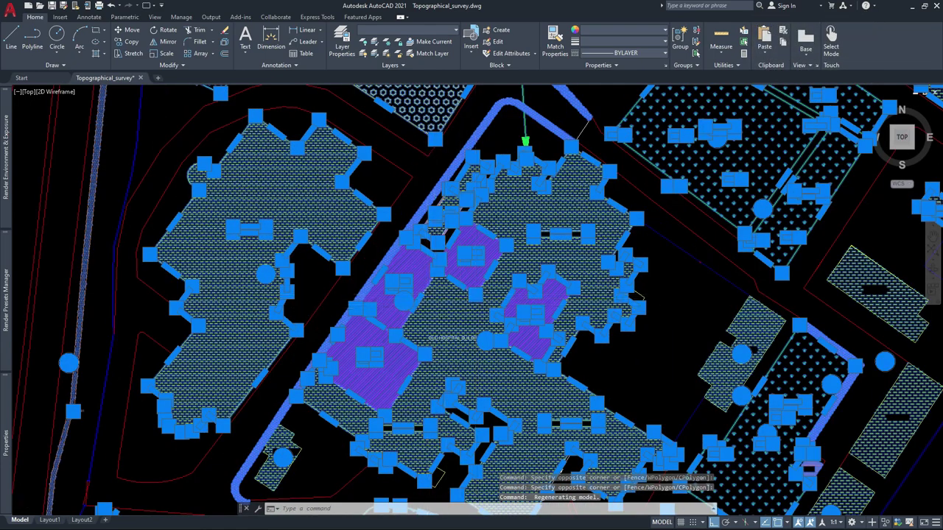
scroll(431, 310, down, 5)
scroll(285, 204, up, 3)
scroll(435, 156, up, 5)
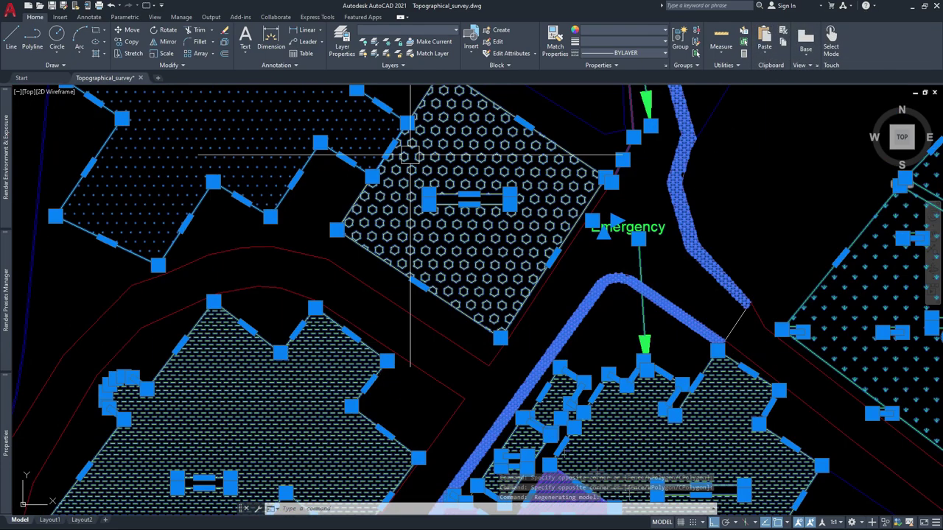
middle_drag(632, 92, 632, 246)
scroll(481, 229, down, 5)
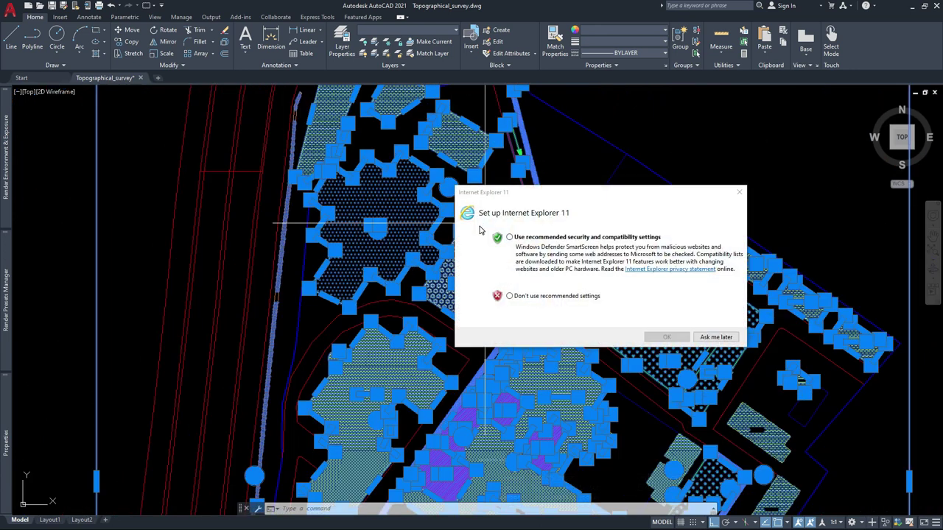
scroll(485, 221, down, 5)
scroll(674, 273, down, 2)
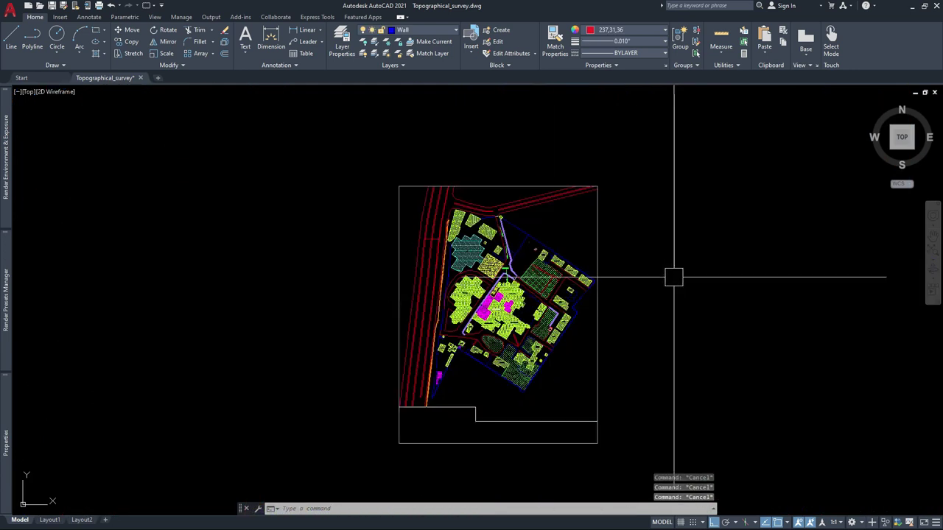
click(646, 314)
key(Escape)
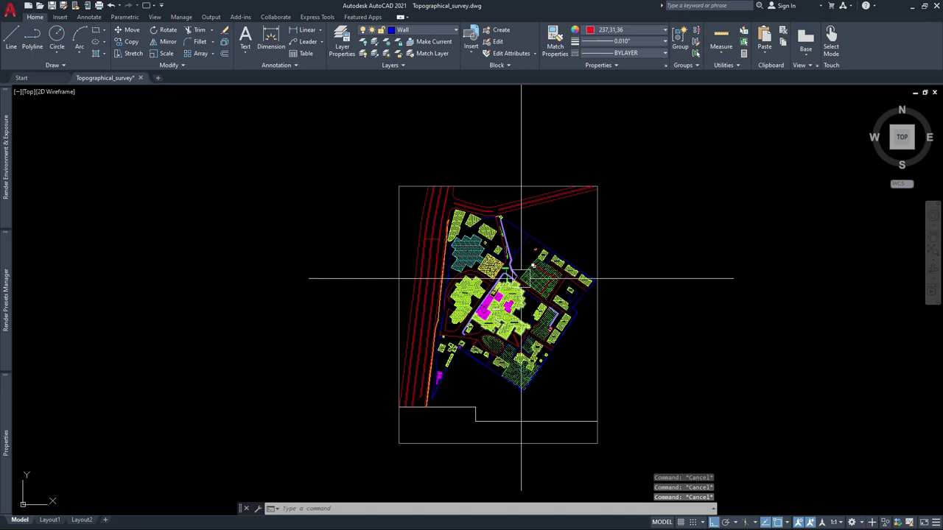
click(647, 302)
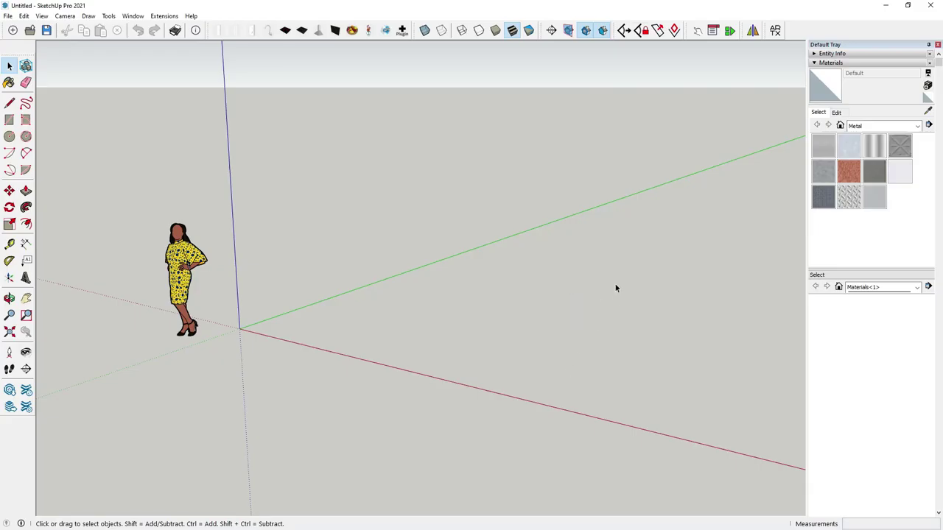
- Import Topographical_survey.dwg from the Desktop and close the Import Results report
click(8, 16)
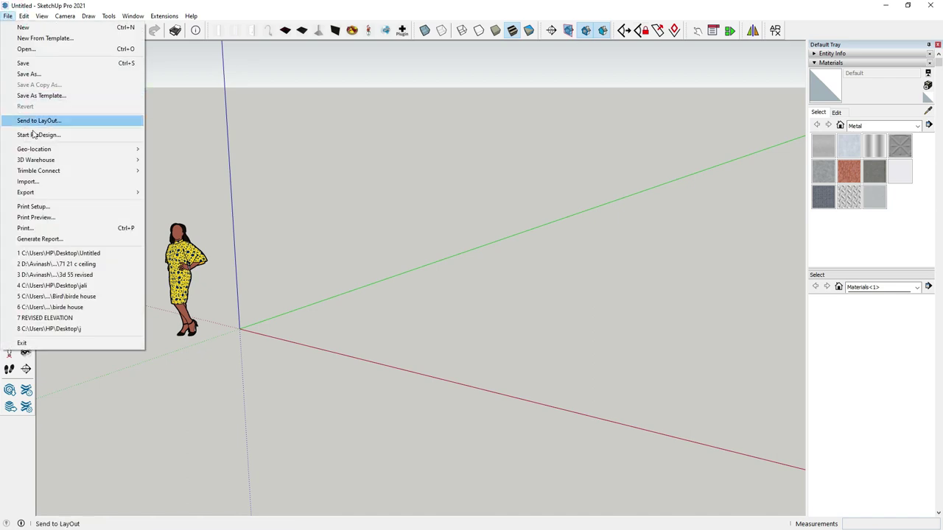
click(37, 184)
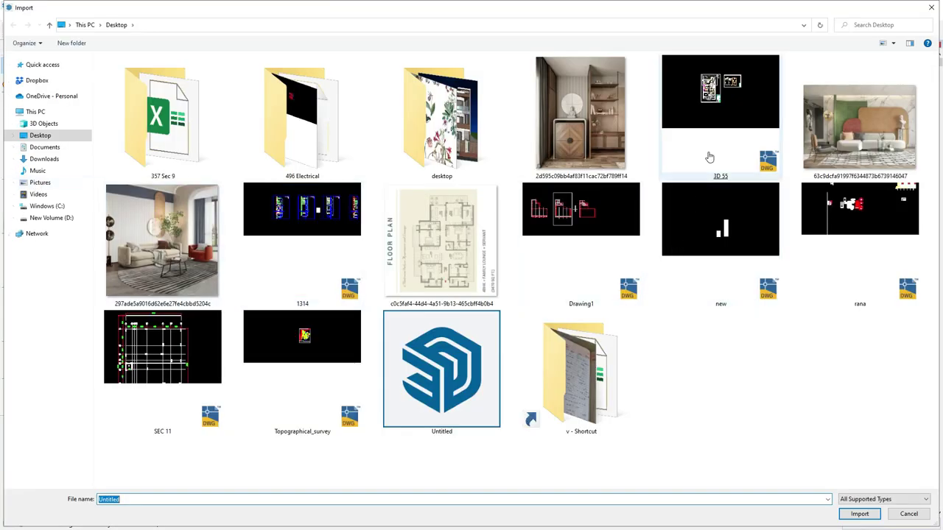
double_click(313, 393)
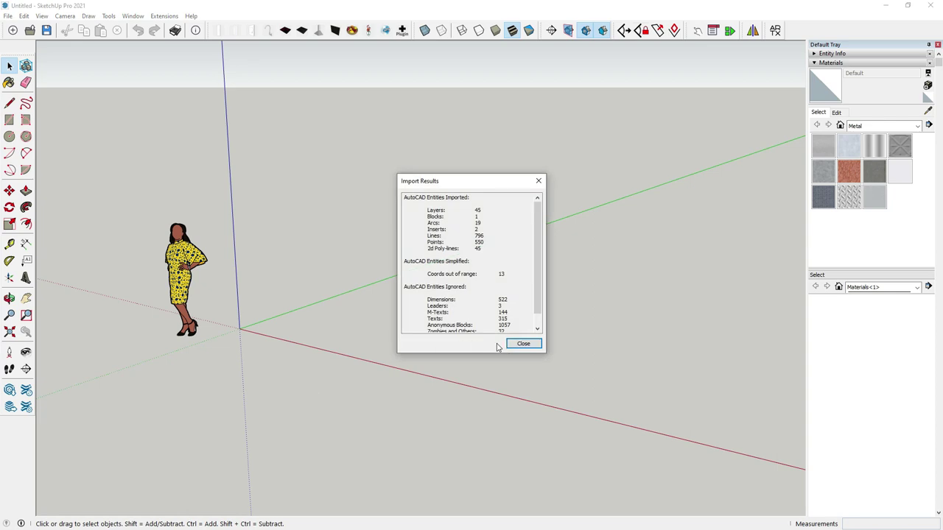
click(508, 344)
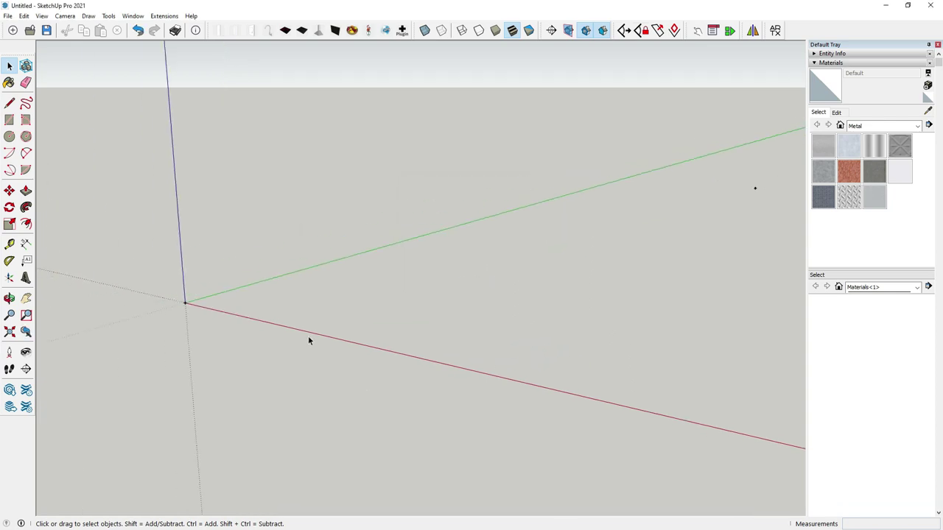
- Orbit and zoom to locate the tiny imported survey object and select it
middle_drag(169, 362, 392, 331)
scroll(434, 265, up, 5)
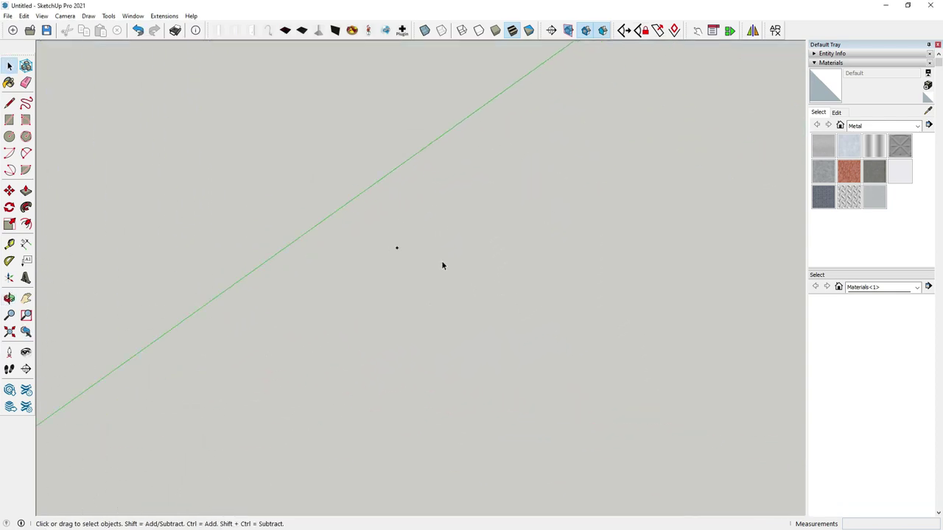
click(400, 245)
scroll(403, 246, up, 6)
scroll(441, 231, down, 5)
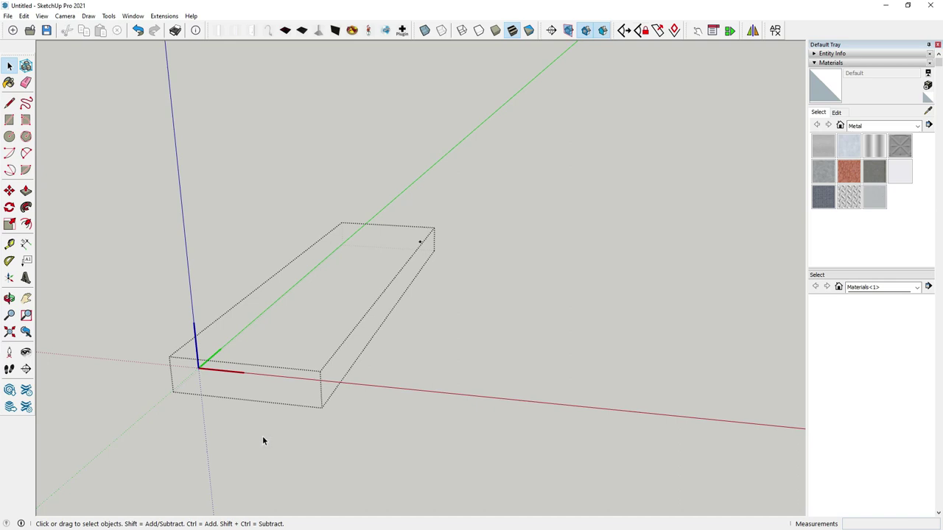
click(401, 343)
scroll(422, 241, up, 2)
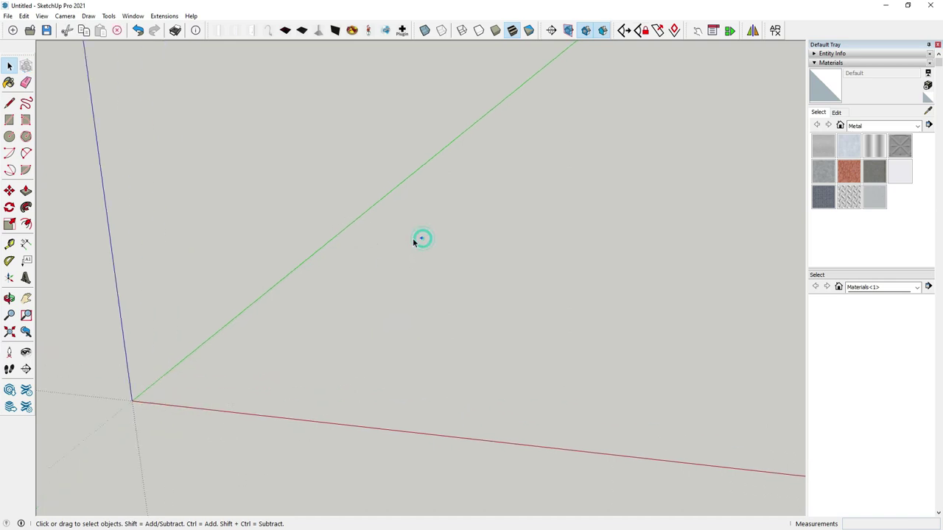
- Start the Move tool and zoom in, undoing two accidental deletions of the geometry
click(10, 193)
scroll(387, 241, up, 3)
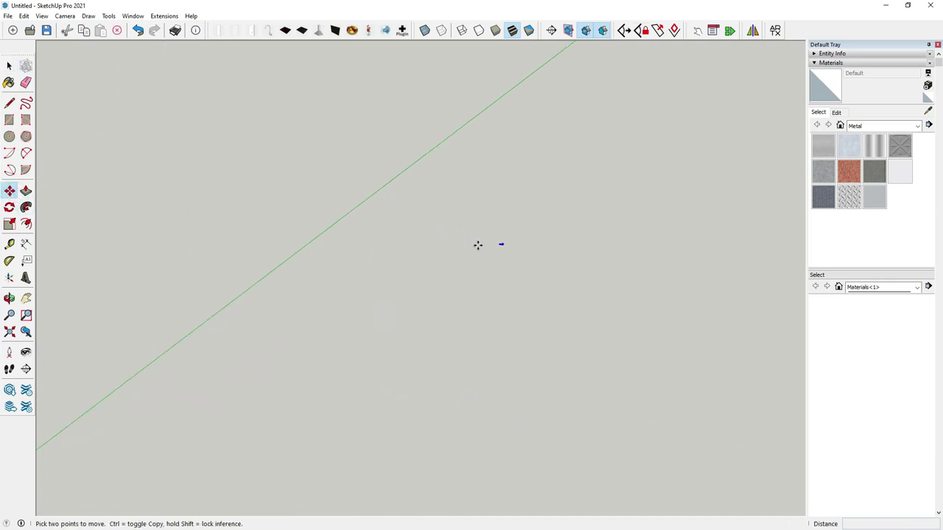
scroll(530, 264, up, 3)
scroll(515, 254, up, 2)
scroll(478, 263, up, 3)
scroll(319, 270, up, 1)
scroll(319, 270, up, 2)
scroll(307, 270, up, 2)
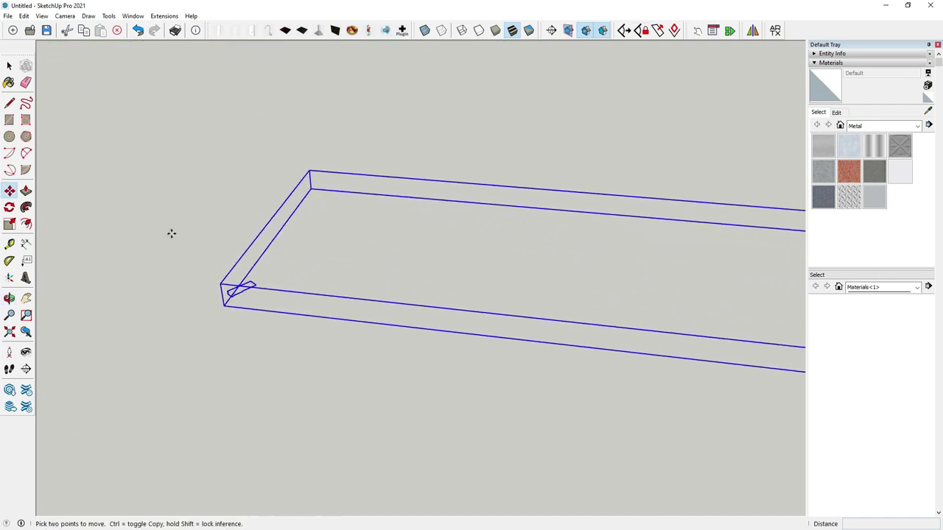
key(Delete)
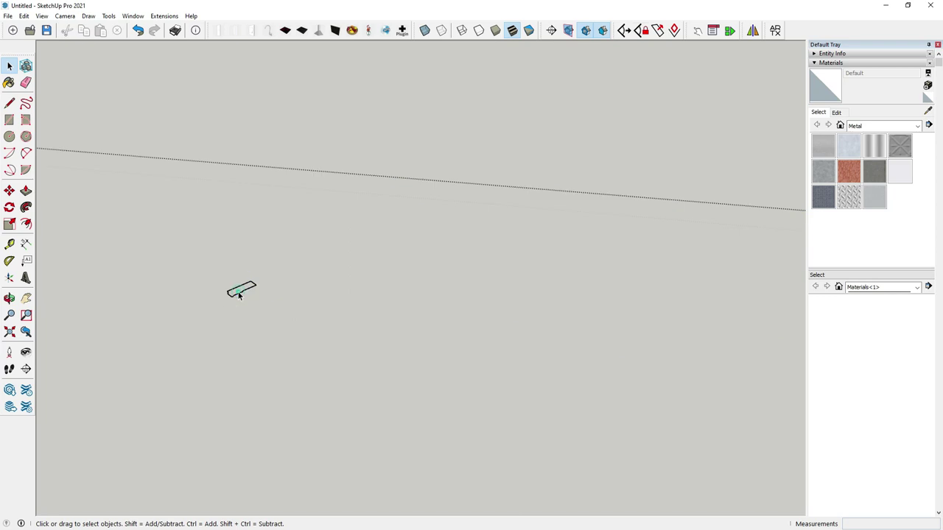
scroll(313, 353, down, 2)
scroll(623, 324, down, 1)
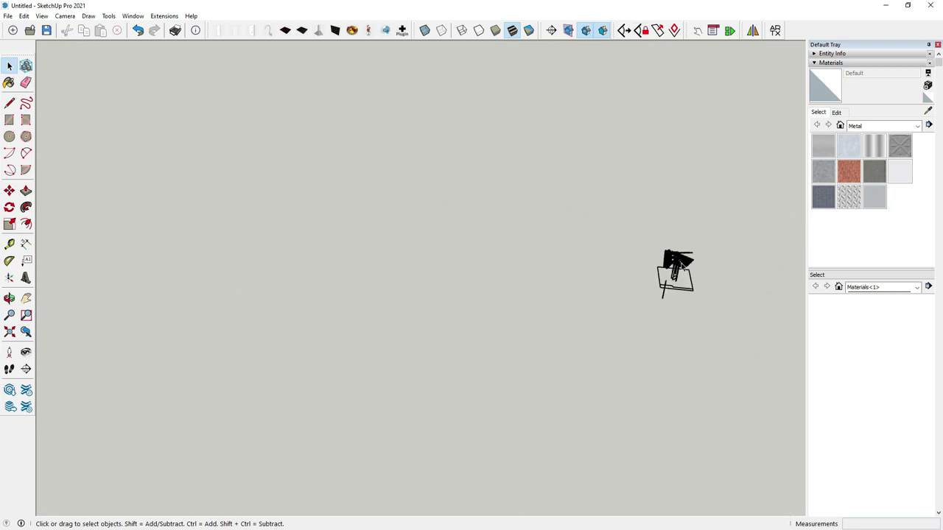
key(ctrl+z)
scroll(677, 280, up, 5)
mouse_move(663, 280)
middle_down()
mouse_move(606, 125)
mouse_move(532, 135)
mouse_move(558, 185)
mouse_move(603, 189)
middle_up()
key(Delete)
key(ctrl+z)
- Reselect the imported survey and move it toward the origin near the scale figure
mouse_move(512, 179)
middle_down()
mouse_move(591, 236)
mouse_move(622, 188)
mouse_move(623, 202)
mouse_move(589, 221)
mouse_move(618, 339)
middle_up()
scroll(621, 362, down, 3)
click(669, 364)
click(489, 351)
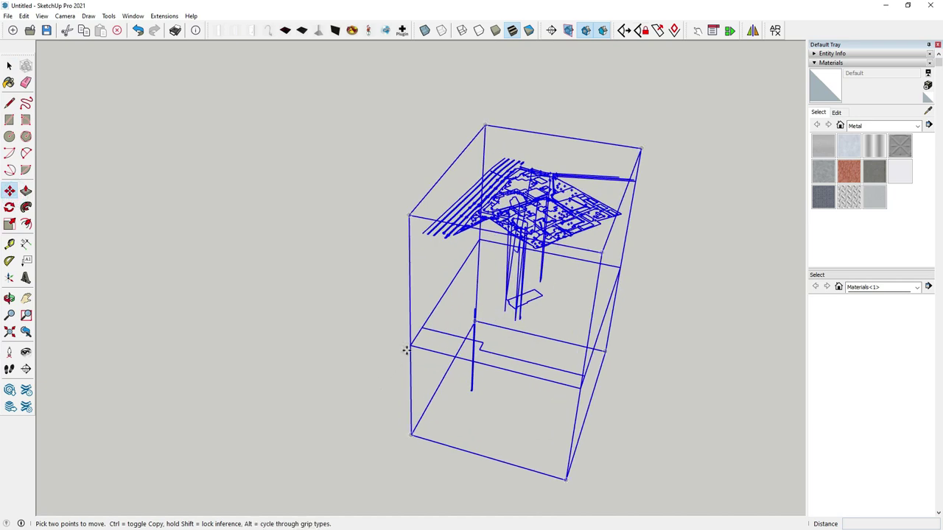
click(409, 347)
scroll(294, 309, down, 3)
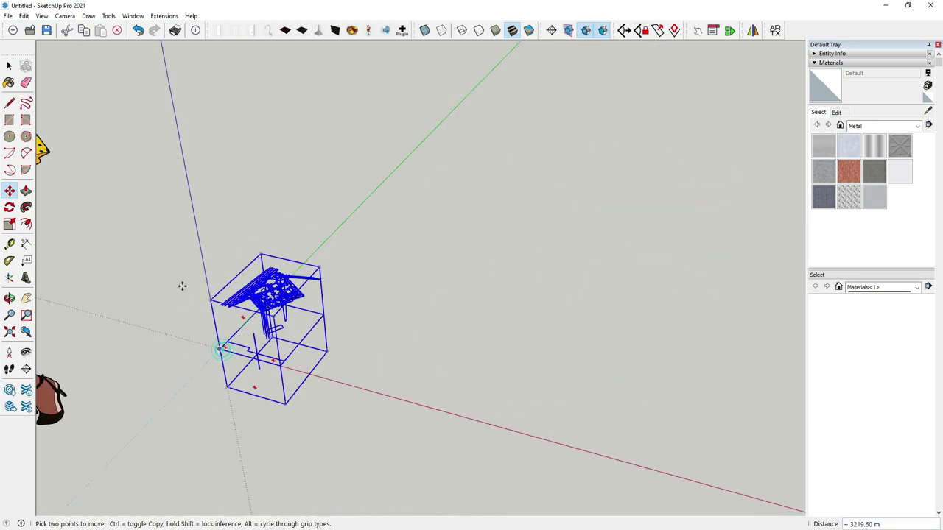
- Return to the Select tool, clear the selection, orbit, then select everything with Ctrl+A
click(8, 65)
click(154, 154)
scroll(280, 327, up, 3)
scroll(287, 295, up, 3)
mouse_move(296, 263)
middle_down()
mouse_move(301, 122)
mouse_move(246, 223)
middle_up()
key(ctrl+a)
scroll(37, 265, down, 2)
scroll(61, 217, down, 2)
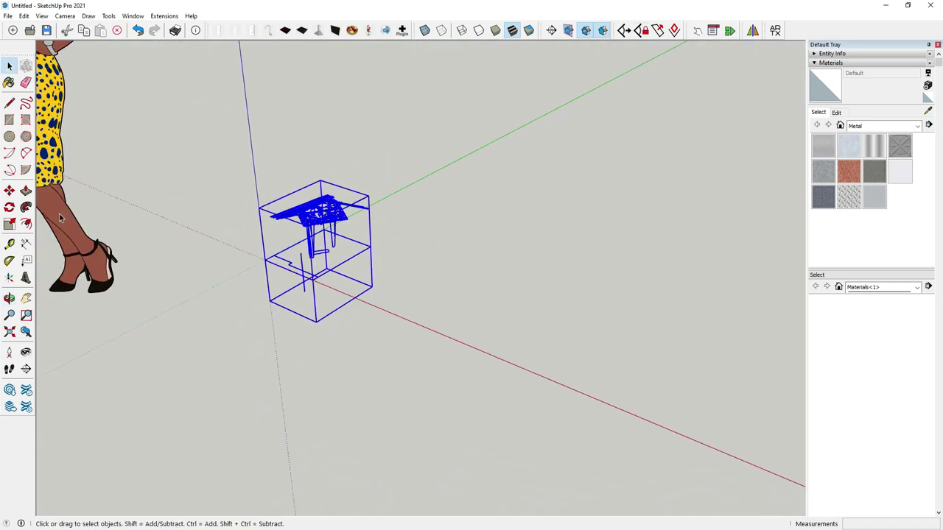
- Scale the selected survey model up uniformly by a factor of 1000
click(10, 223)
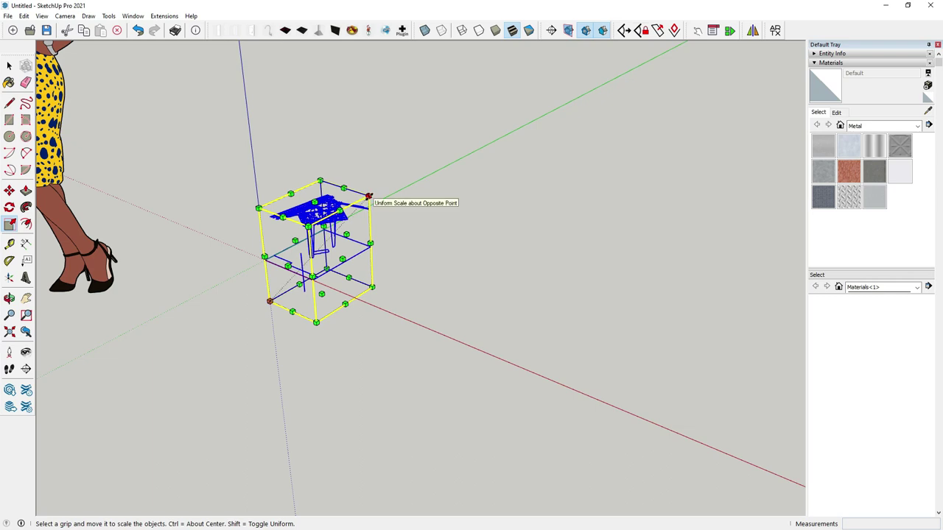
drag(368, 196, 537, 108)
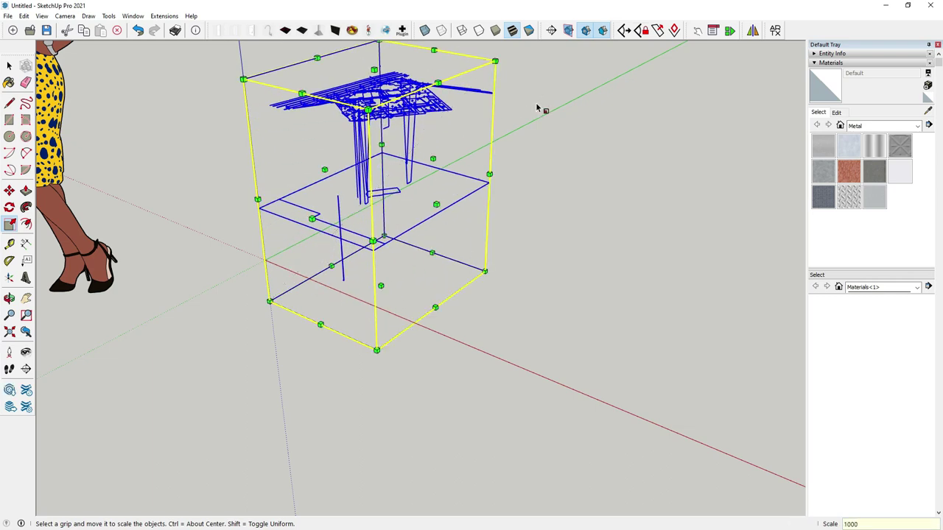
key(Return)
scroll(358, 316, down, 3)
scroll(196, 295, down, 2)
scroll(243, 314, down, 2)
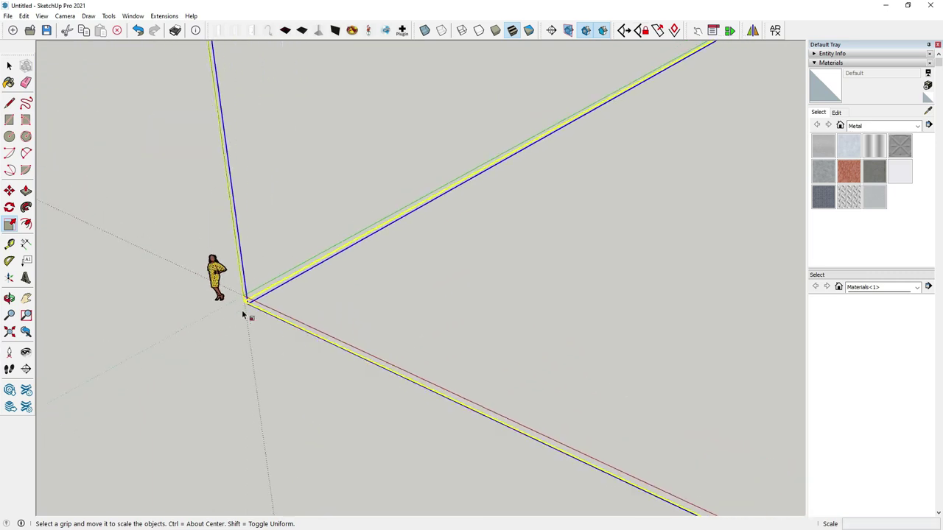
scroll(243, 315, down, 2)
- Deselect, orbit around the enlarged survey model, and select the whole survey group again
click(9, 65)
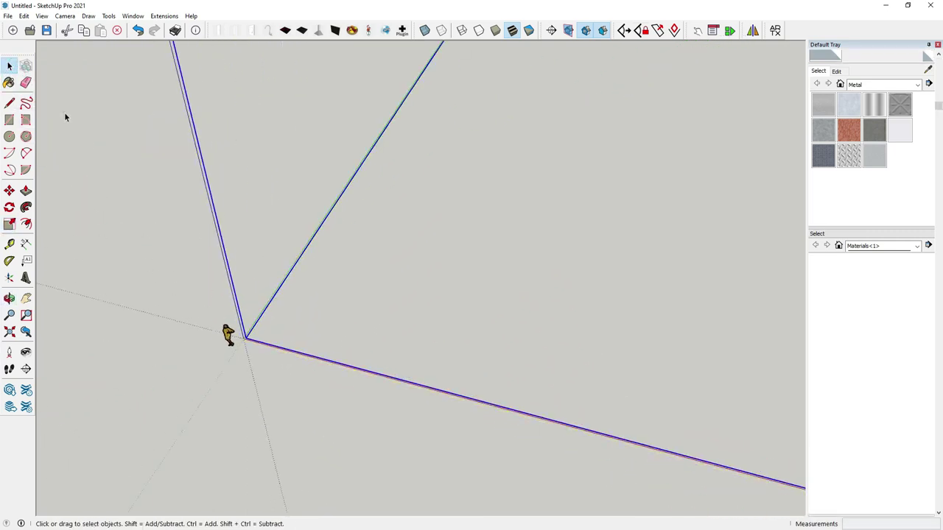
click(247, 340)
scroll(216, 358, down, 2)
scroll(227, 361, down, 2)
scroll(273, 373, down, 2)
middle_drag(274, 373, 338, 234)
scroll(328, 218, up, 2)
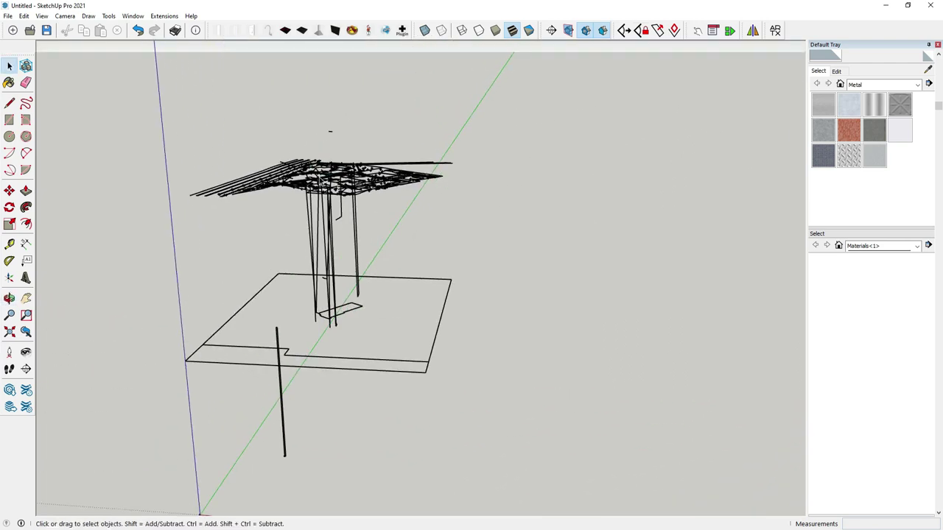
click(324, 216)
scroll(324, 215, down, 2)
scroll(302, 251, up, 2)
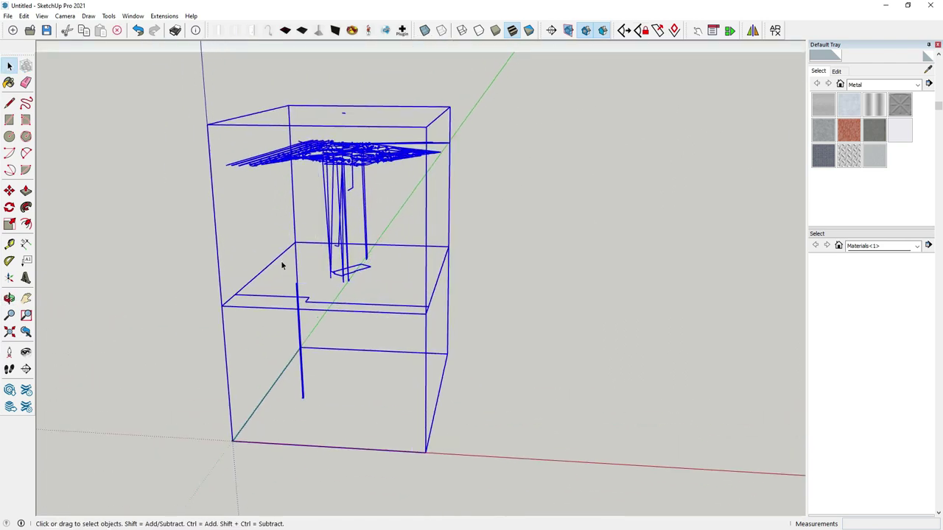
scroll(392, 154, up, 2)
scroll(376, 202, up, 2)
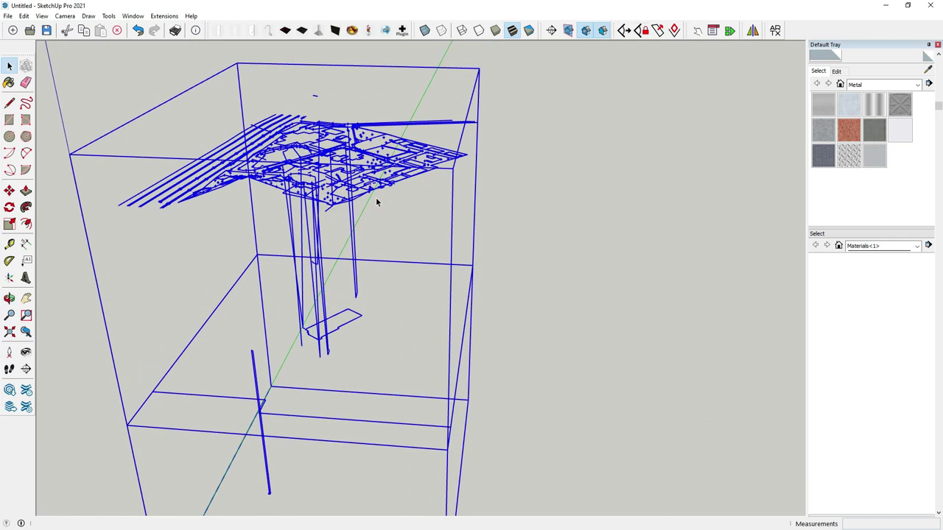
- Show the Architect Tools toolbar, park it at the upper right, and orbit to inspect the model
right_click(797, 35)
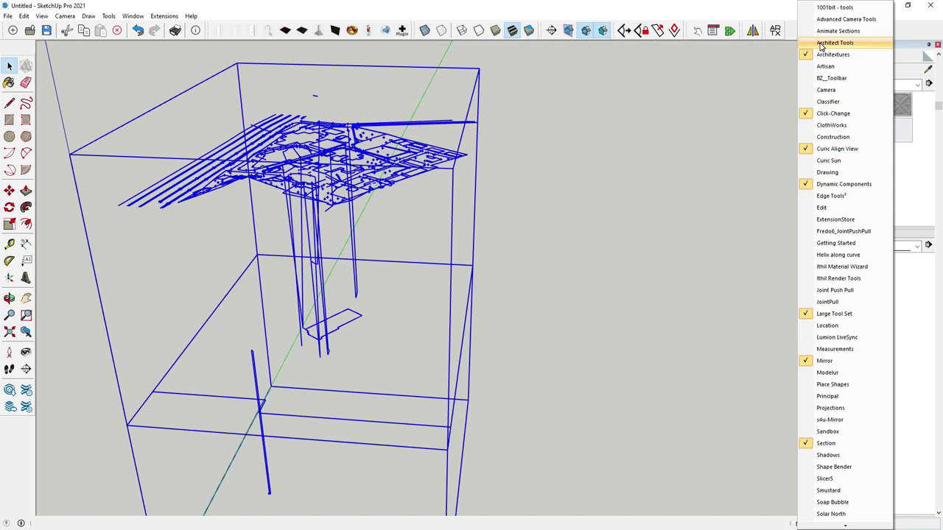
click(822, 42)
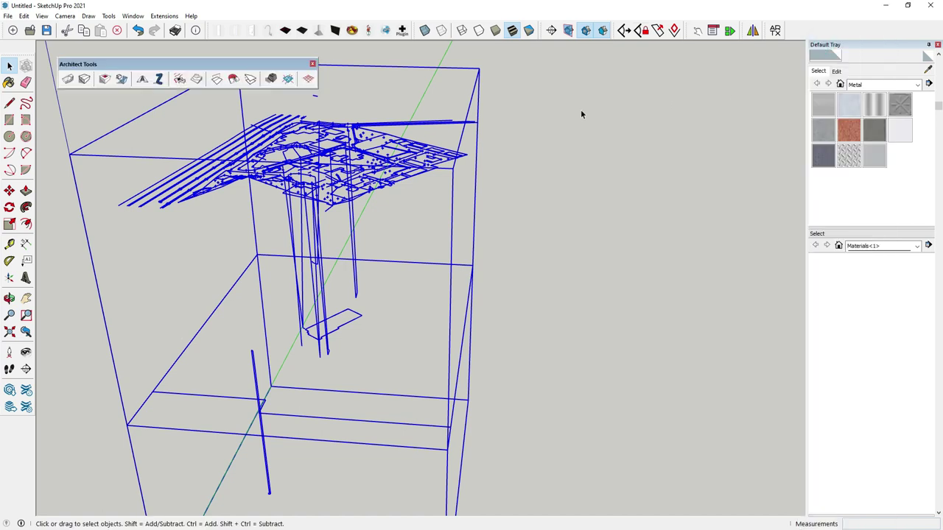
drag(253, 66, 675, 53)
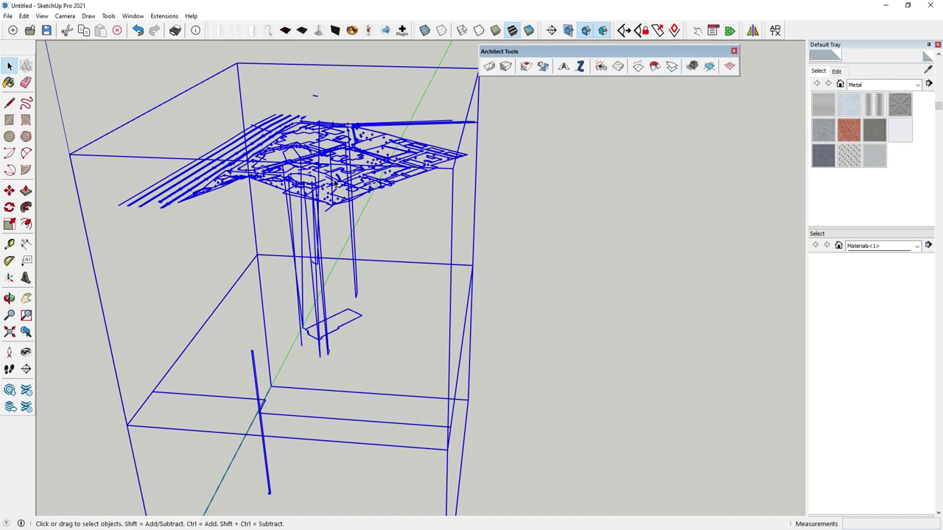
scroll(335, 184, down, 5)
mouse_move(335, 184)
middle_down()
mouse_move(309, 279)
mouse_move(340, 253)
middle_up()
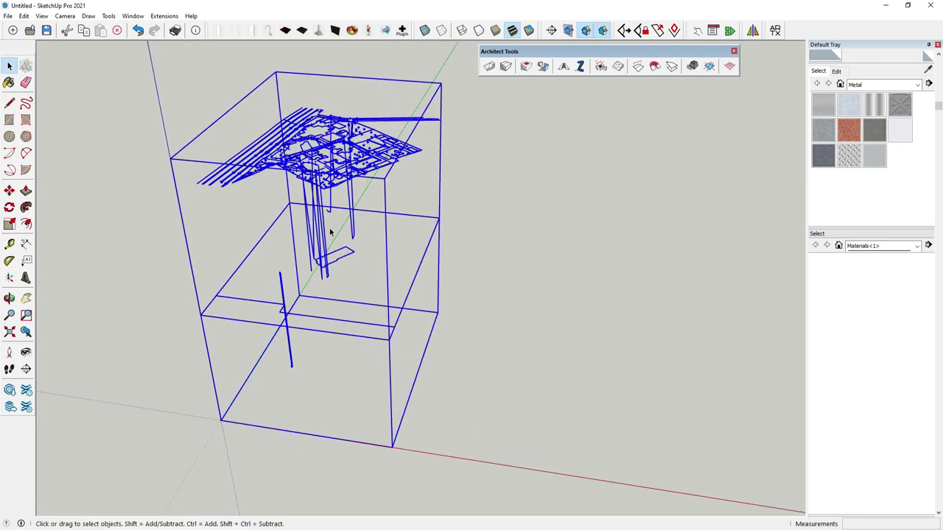
middle_drag(329, 232, 332, 127)
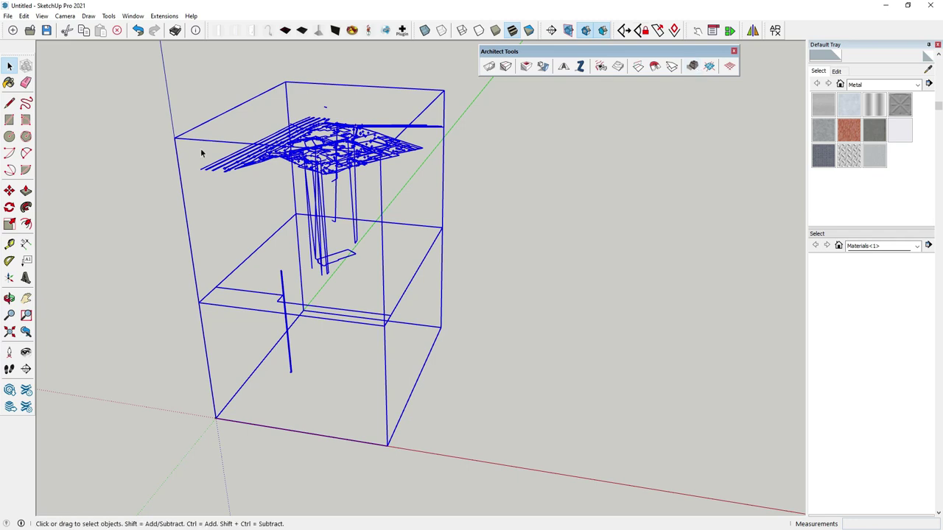
- Flatten the selected survey model onto the ground plane with Flatten Selection
click(692, 69)
click(383, 226)
scroll(296, 404, up, 2)
middle_drag(296, 404, 310, 508)
scroll(309, 507, up, 3)
scroll(306, 412, up, 2)
scroll(305, 368, up, 2)
scroll(318, 411, up, 2)
scroll(297, 217, down, 2)
scroll(316, 192, down, 2)
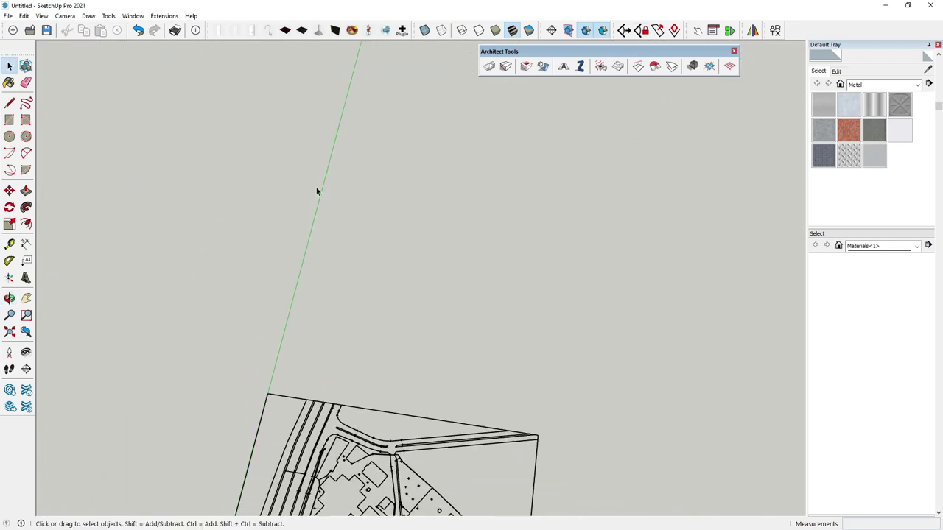
- Switch to Top view and zoom across the flattened site plan
click(623, 31)
scroll(442, 236, down, 2)
scroll(427, 413, up, 3)
scroll(424, 425, up, 3)
scroll(424, 423, up, 2)
scroll(405, 418, up, 2)
scroll(383, 413, up, 2)
scroll(364, 411, up, 2)
scroll(339, 354, up, 1)
scroll(529, 278, down, 2)
scroll(524, 273, down, 1)
scroll(522, 273, down, 1)
scroll(494, 293, down, 2)
scroll(472, 298, down, 3)
scroll(368, 297, down, 2)
scroll(332, 296, down, 1)
scroll(318, 297, down, 1)
scroll(318, 297, down, 1)
scroll(395, 374, up, 2)
scroll(434, 405, up, 1)
scroll(450, 404, up, 2)
scroll(427, 347, down, 1)
scroll(252, 353, down, 1)
scroll(337, 317, up, 2)
scroll(472, 433, up, 1)
scroll(471, 433, up, 2)
scroll(492, 423, down, 1)
scroll(496, 386, up, 1)
scroll(503, 410, down, 1)
scroll(500, 391, down, 2)
scroll(478, 378, down, 1)
scroll(307, 261, down, 1)
scroll(410, 325, down, 2)
scroll(289, 244, up, 2)
scroll(305, 285, up, 1)
scroll(353, 238, down, 2)
scroll(412, 247, down, 3)
scroll(478, 254, down, 2)
- Select and delete the stray object at the origin
click(508, 256)
scroll(510, 257, down, 1)
scroll(354, 426, up, 2)
mouse_move(353, 426)
middle_down()
mouse_move(345, 196)
mouse_move(363, 288)
middle_up()
scroll(324, 306, up, 2)
scroll(313, 313, up, 1)
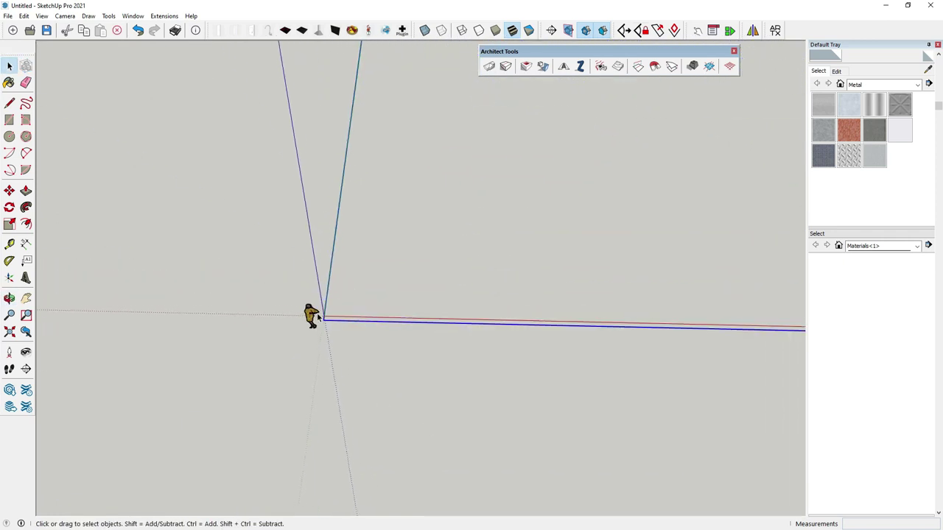
scroll(311, 317, up, 1)
key(Delete)
- Pan and orbit to a near top-down view of the flattened plan
middle_drag(360, 342, 284, 382)
scroll(284, 382, down, 1)
scroll(256, 358, down, 1)
scroll(255, 396, down, 2)
scroll(294, 412, down, 1)
middle_drag(294, 415, 427, 385)
scroll(574, 301, up, 2)
mouse_move(574, 301)
middle_down()
mouse_move(416, 333)
mouse_move(383, 310)
middle_up()
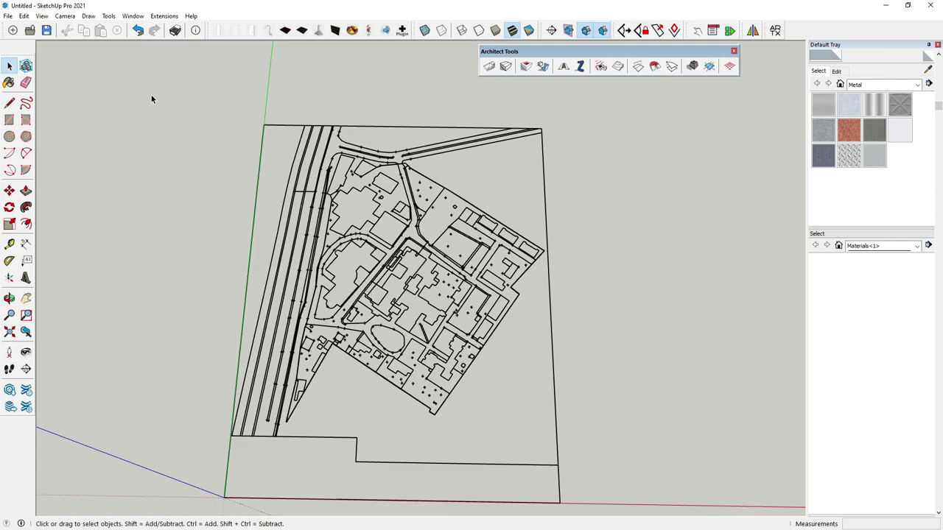
- Export the model to the Desktop as AutoCAD DWG file 11111111 and dismiss the audit report
click(9, 16)
mouse_move(45, 192)
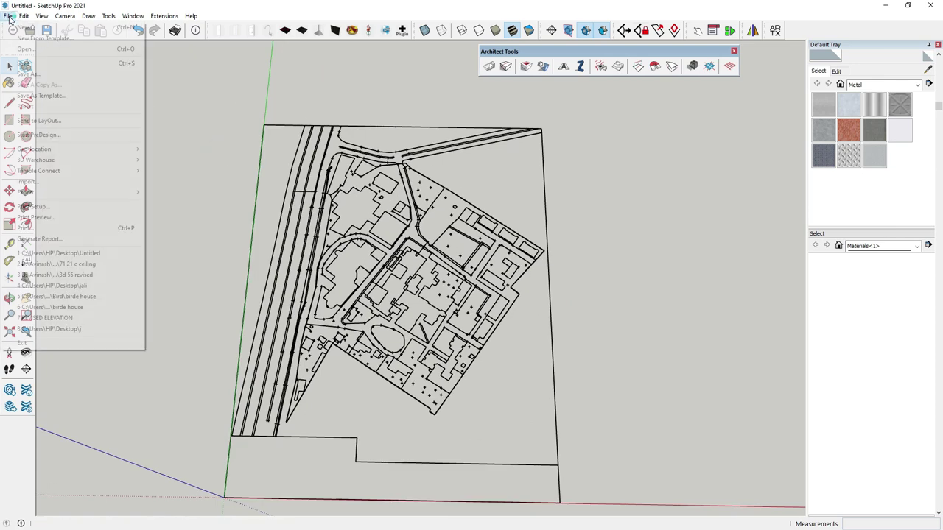
click(168, 195)
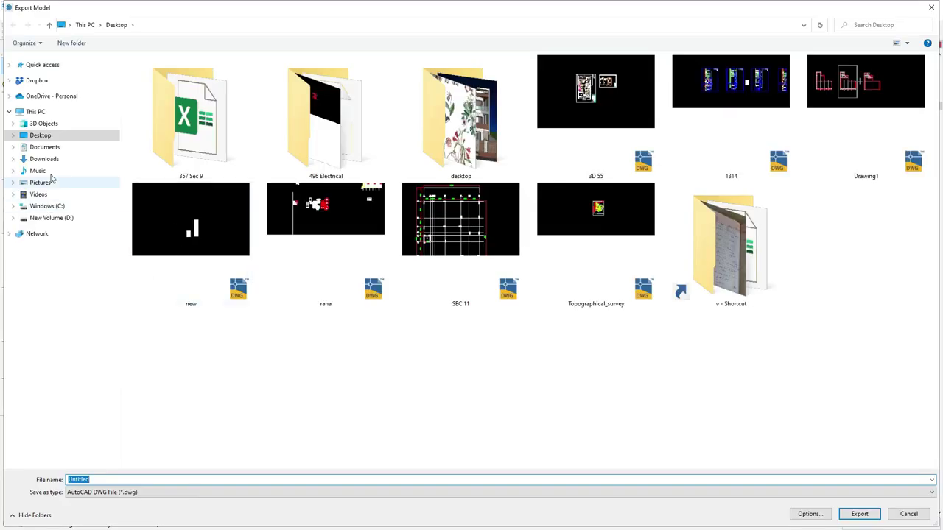
click(225, 400)
double_click(122, 478)
text(11111111)
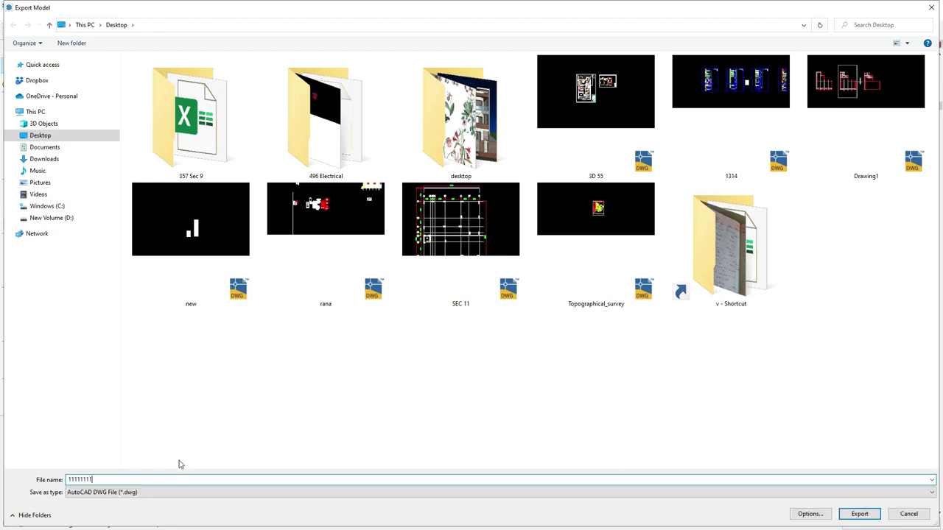
click(206, 439)
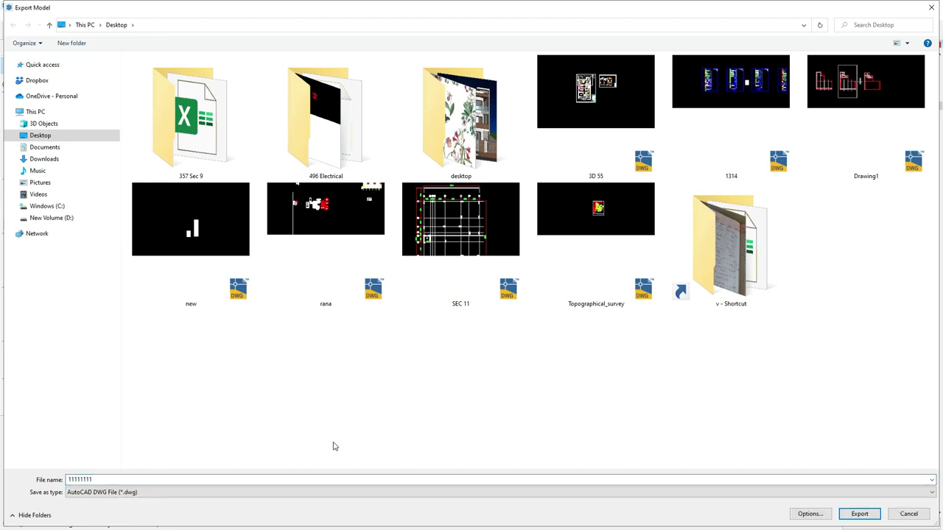
click(822, 492)
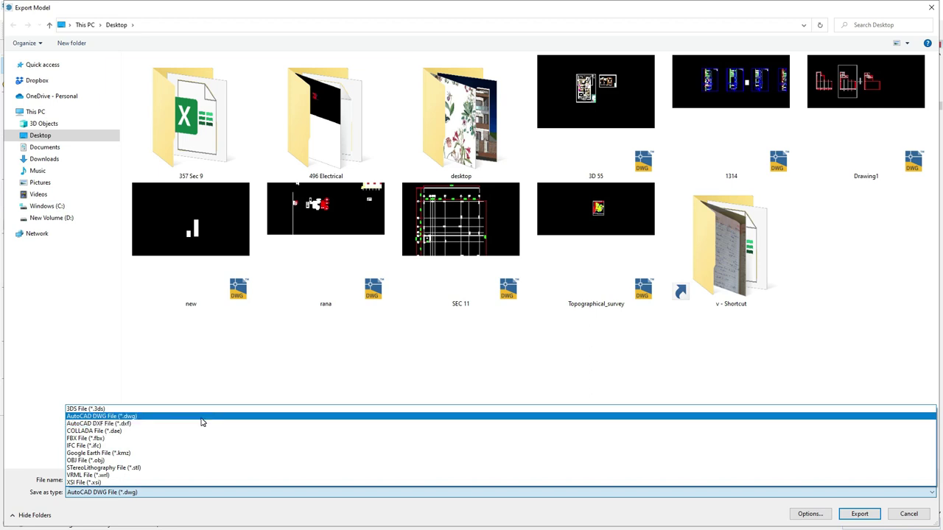
click(200, 417)
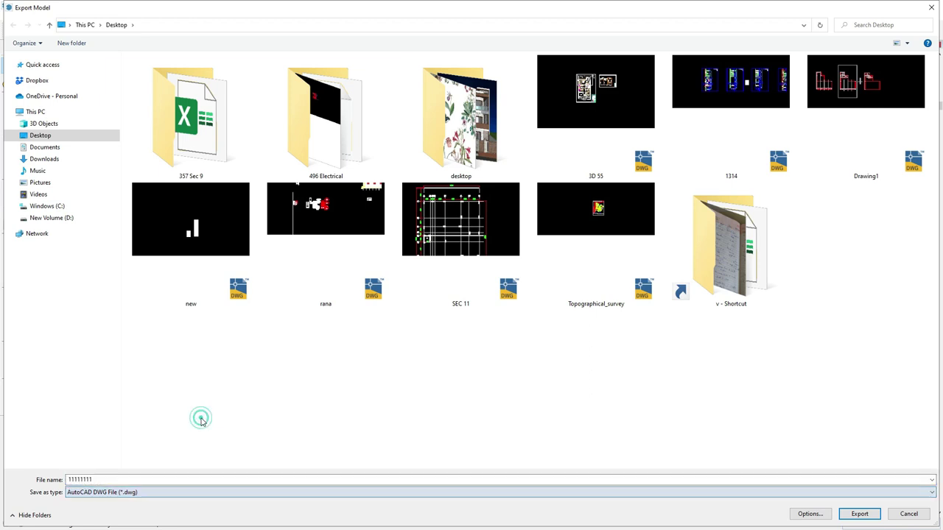
click(859, 514)
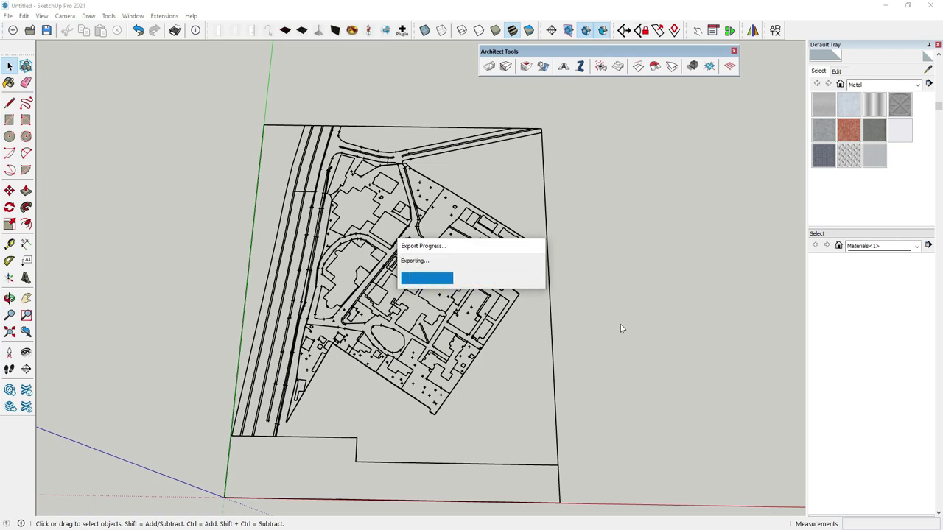
click(504, 292)
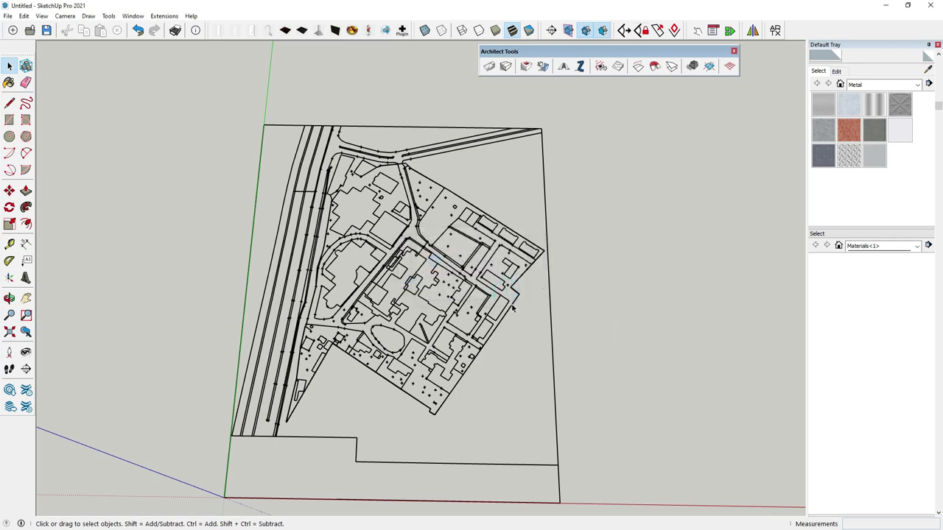
- Close SketchUp without saving the model
click(930, 7)
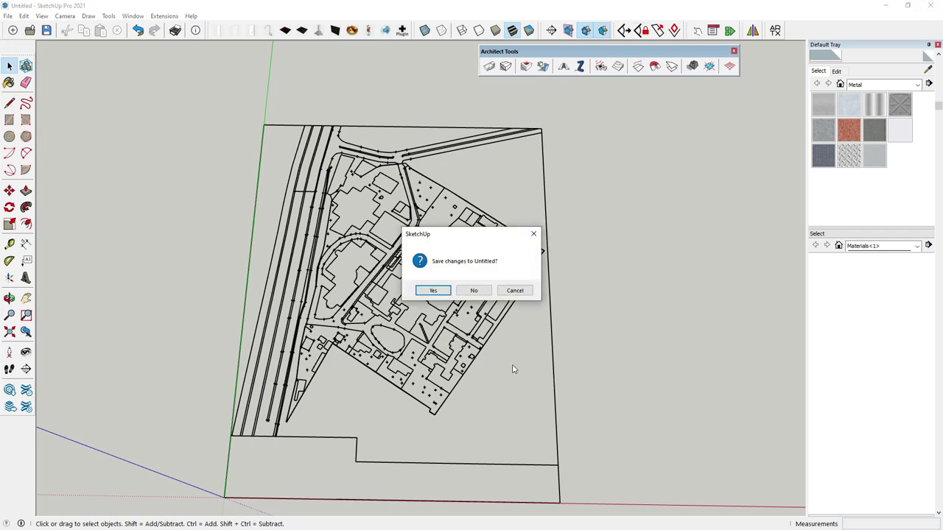
click(480, 292)
click(741, 274)
- Pan the 11111111 drawing and switch to the TOP view on the ViewCube
scroll(457, 249, down, 2)
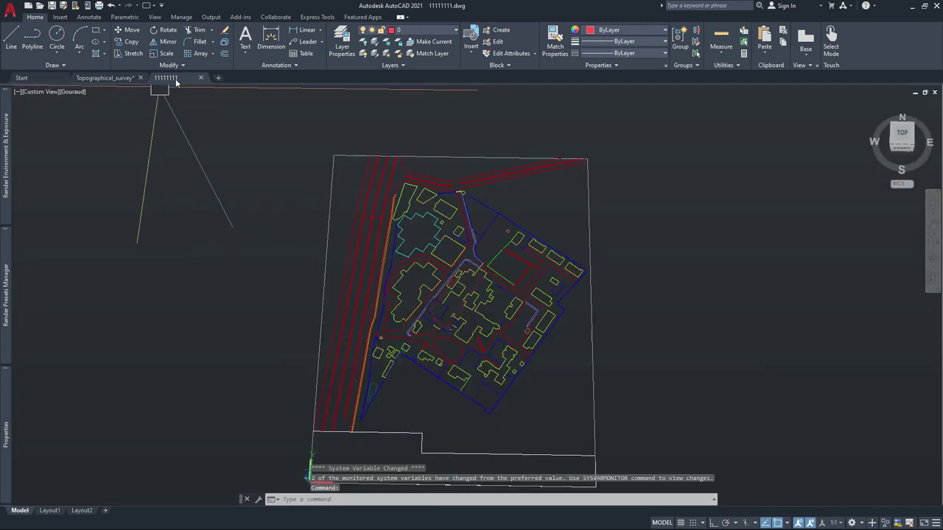
middle_drag(470, 328, 475, 234)
key(Escape)
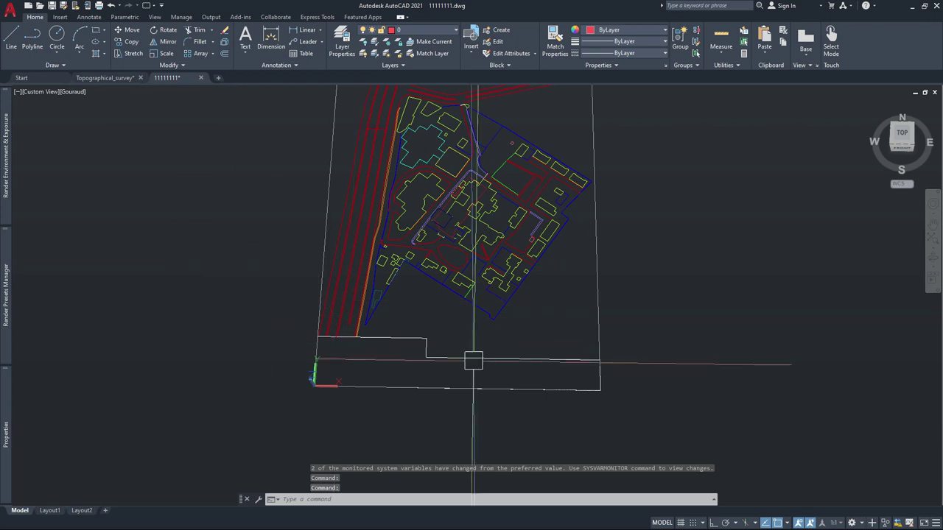
click(900, 135)
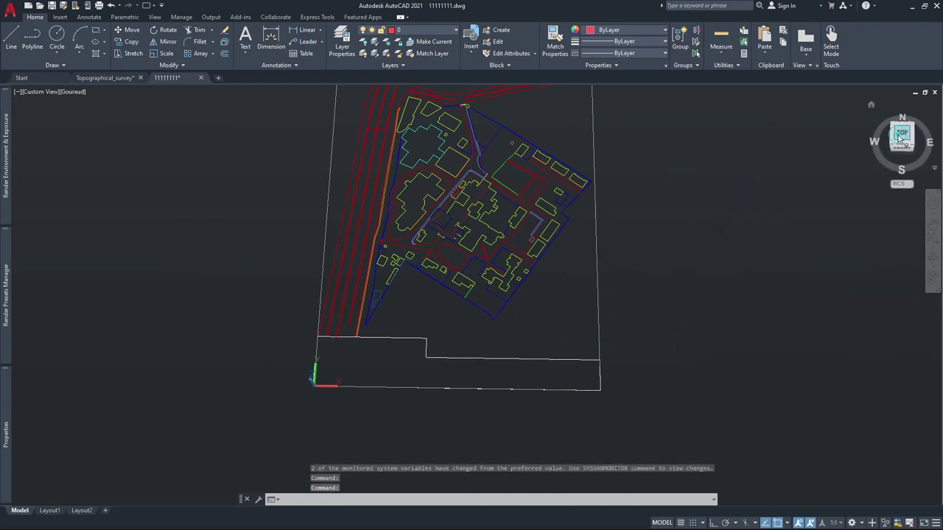
- Window-select the flattened plan block and copy it to the clipboard with Ctrl+C
scroll(555, 326, up, 2)
scroll(453, 242, up, 2)
scroll(427, 385, down, 2)
scroll(442, 413, up, 4)
scroll(459, 268, down, 1)
scroll(435, 295, down, 1)
scroll(412, 343, down, 2)
scroll(431, 300, down, 1)
scroll(427, 243, down, 1)
scroll(449, 254, up, 2)
click(503, 310)
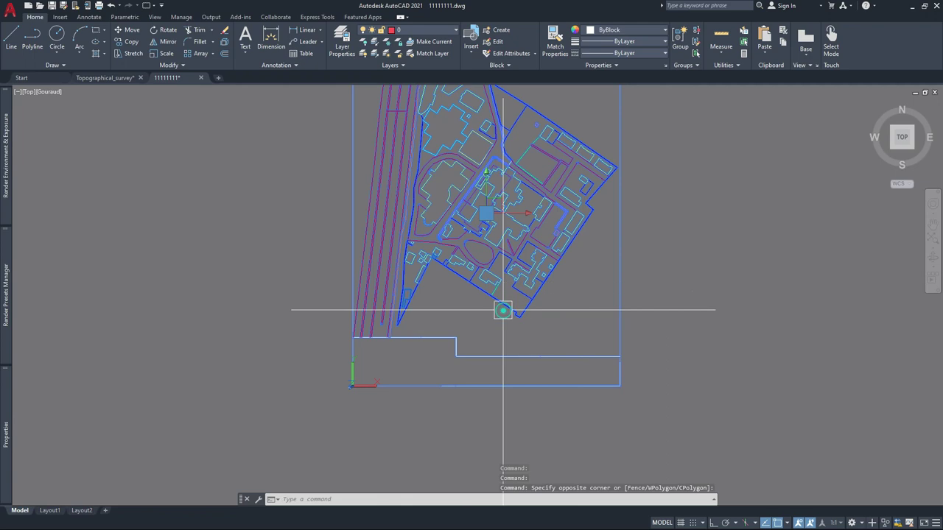
key(ctrl+c)
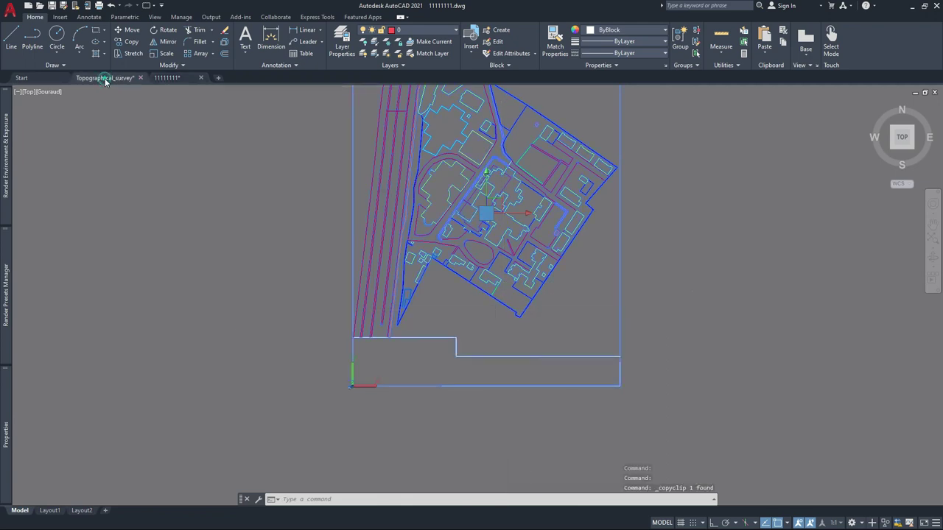
- Paste the flattened survey drawing into Topographical_survey.dwg, placed right of the original plan
click(105, 78)
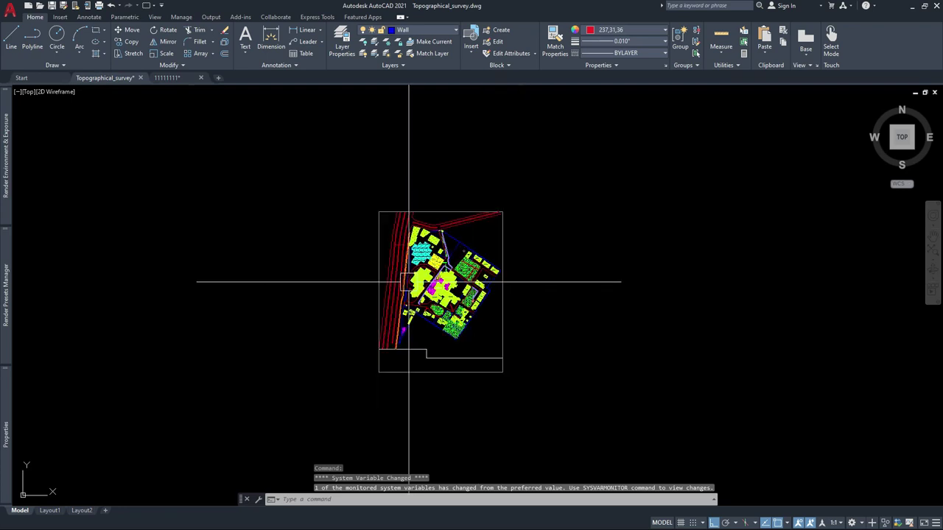
key(ctrl+v)
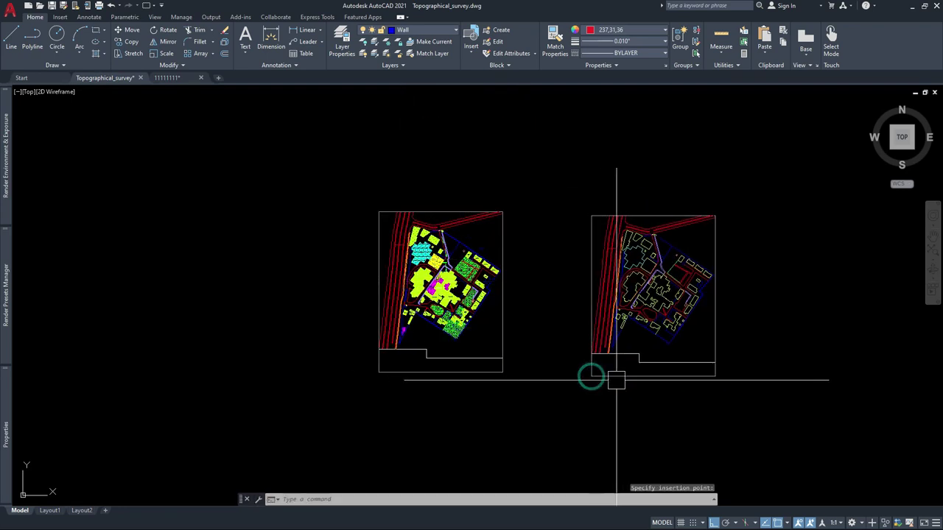
scroll(621, 380, up, 2)
click(621, 380)
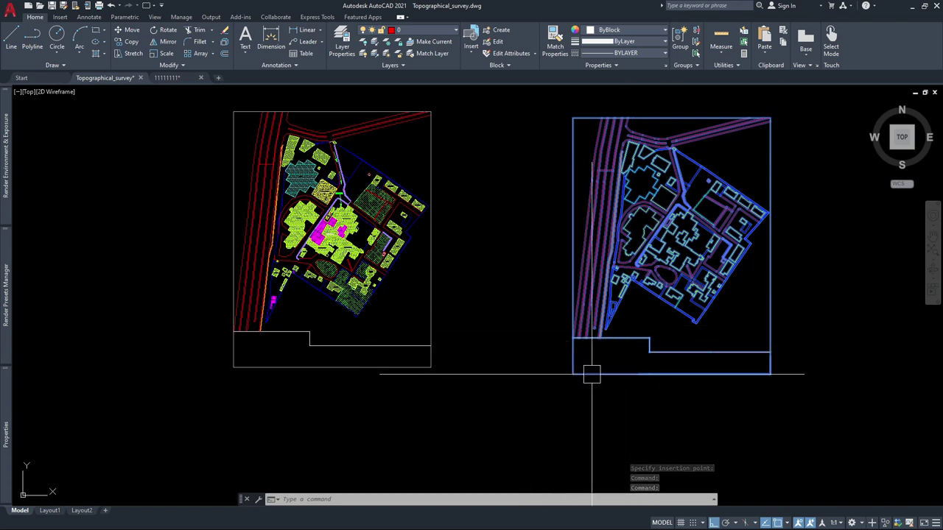
click(591, 374)
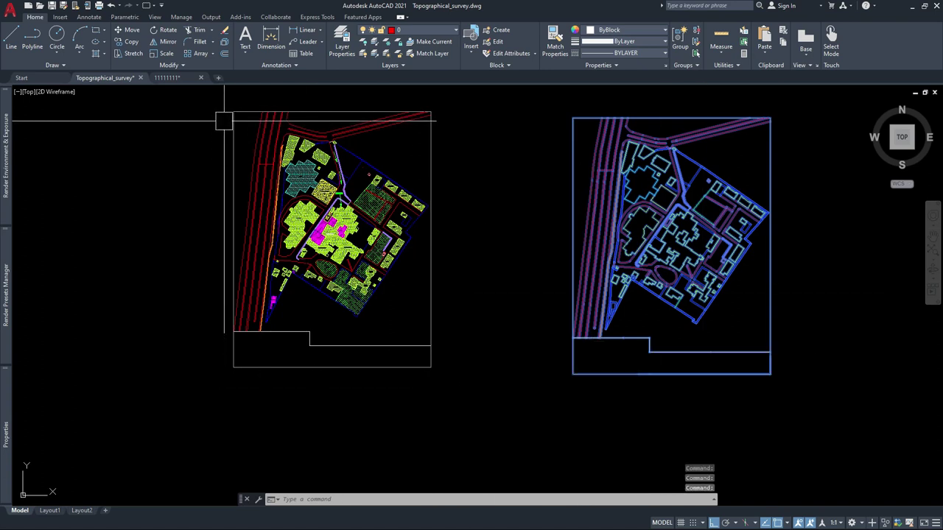
scroll(221, 120, up, 2)
scroll(225, 202, down, 2)
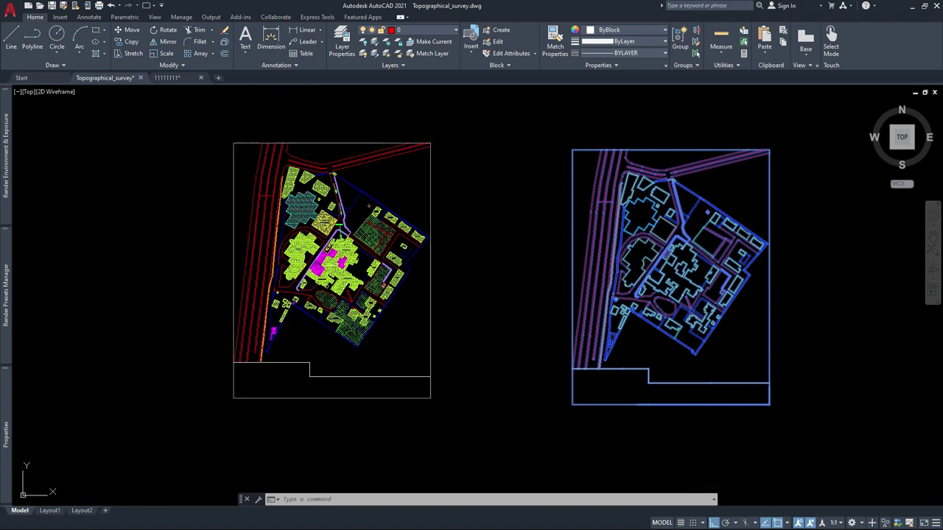
- Select the pasted plan and start moving it from a corner base point
click(236, 145)
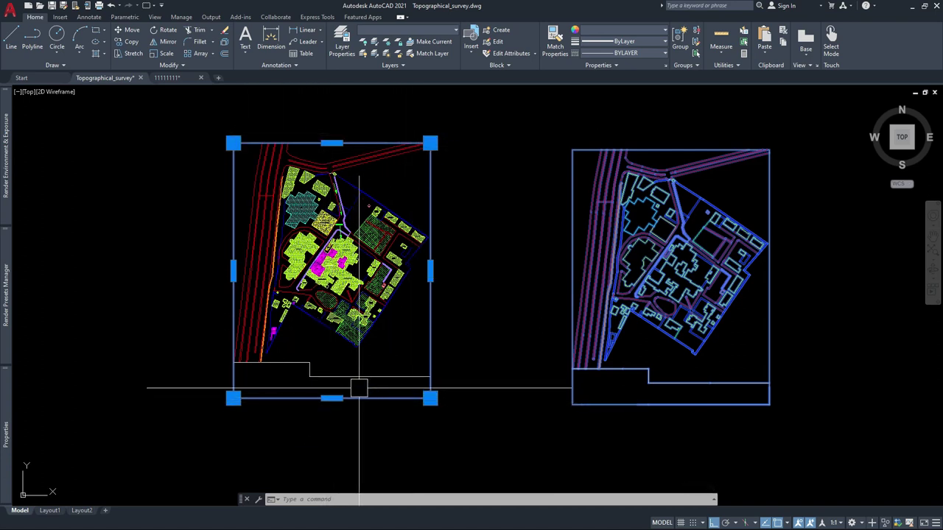
key(Escape)
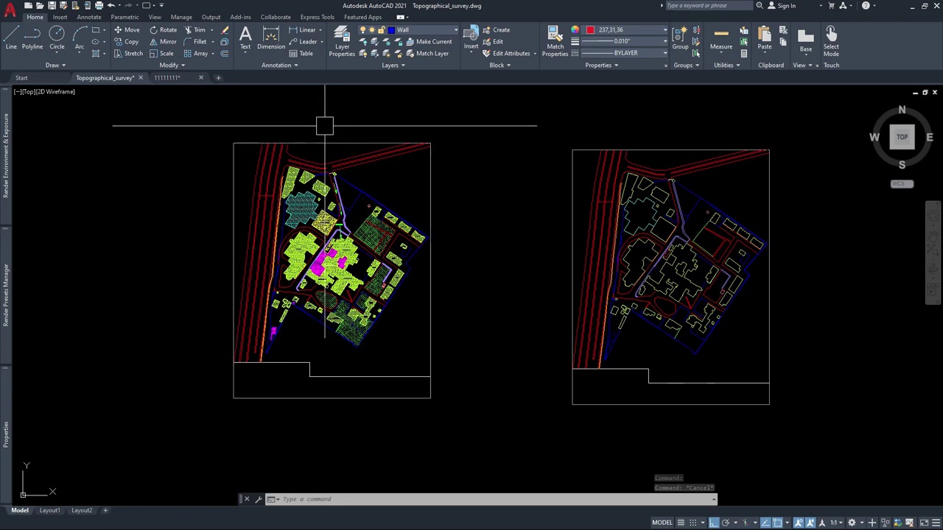
click(622, 404)
scroll(578, 430, up, 2)
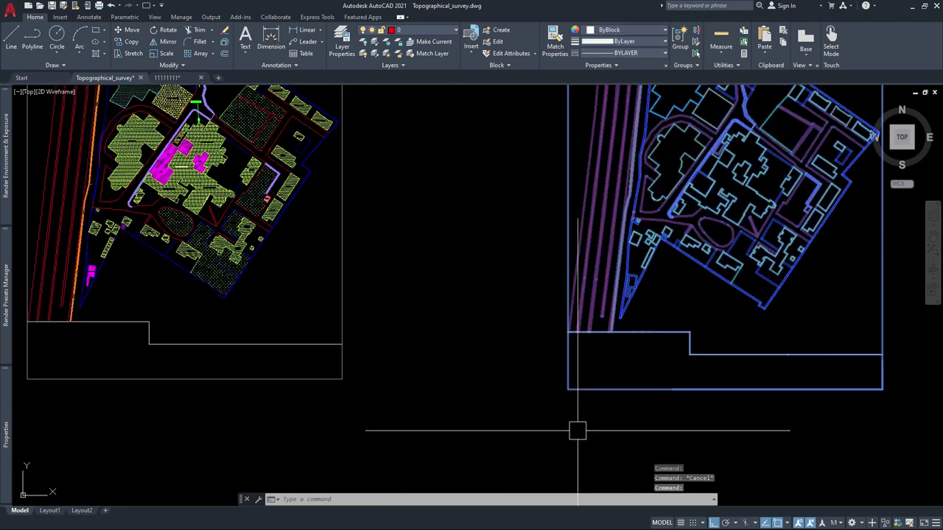
text(m)
key(Return)
click(567, 389)
scroll(566, 386, down, 4)
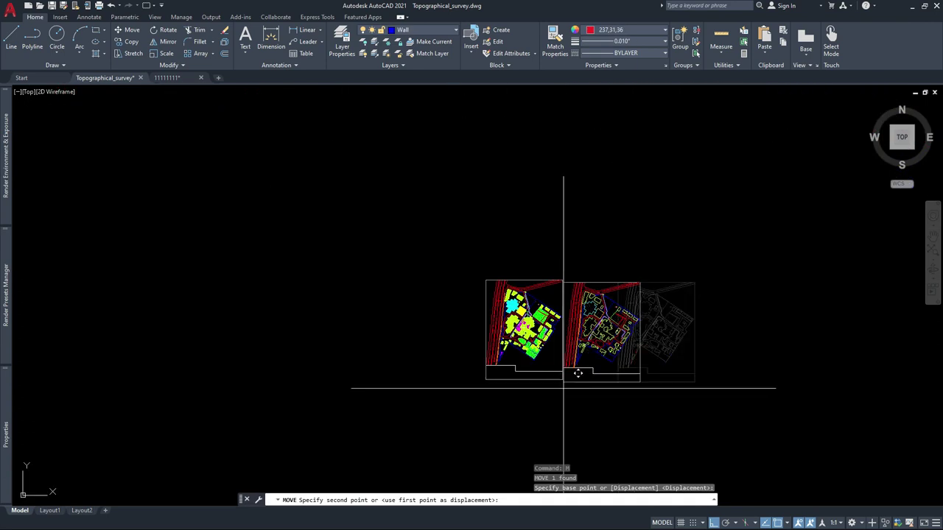
scroll(479, 383, up, 2)
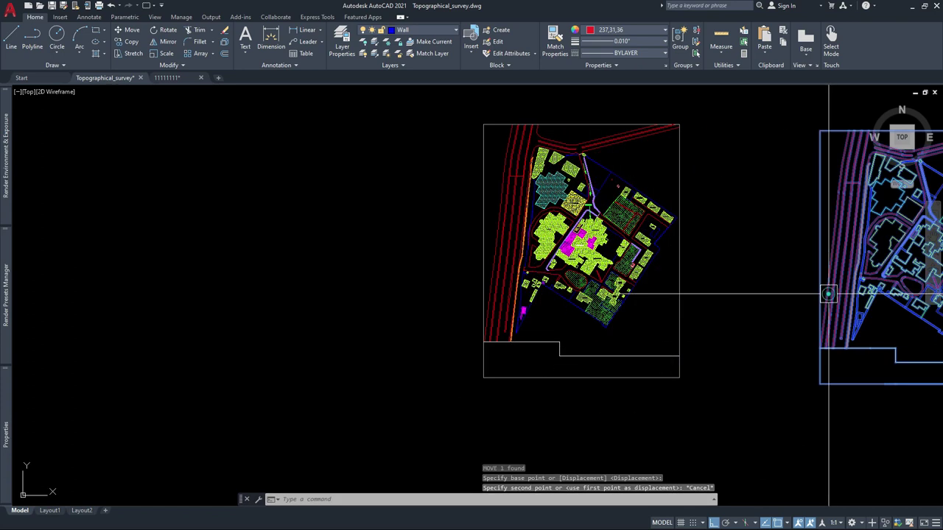
middle_drag(766, 368, 671, 358)
- Retry moving the pasted plan from its lower-left corner, then cancel the move
click(725, 346)
text(m)
key(Return)
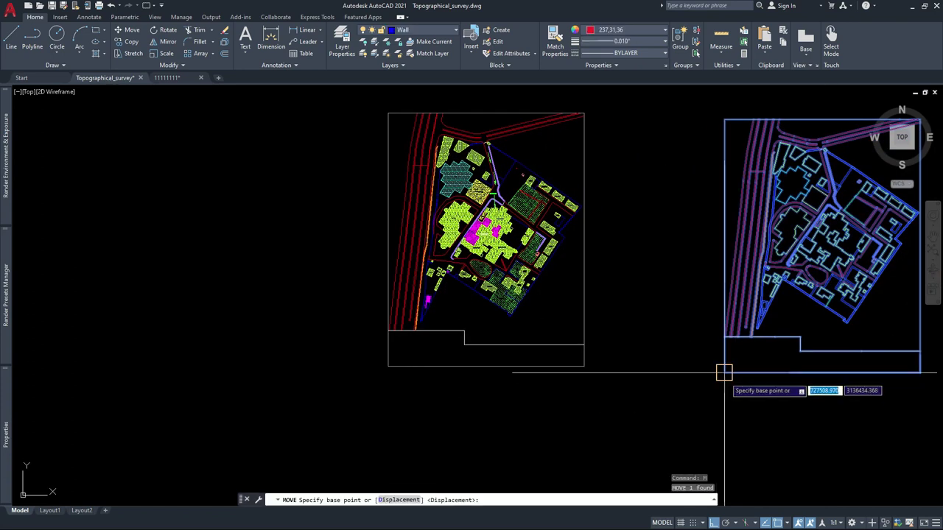
click(725, 373)
scroll(442, 361, up, 5)
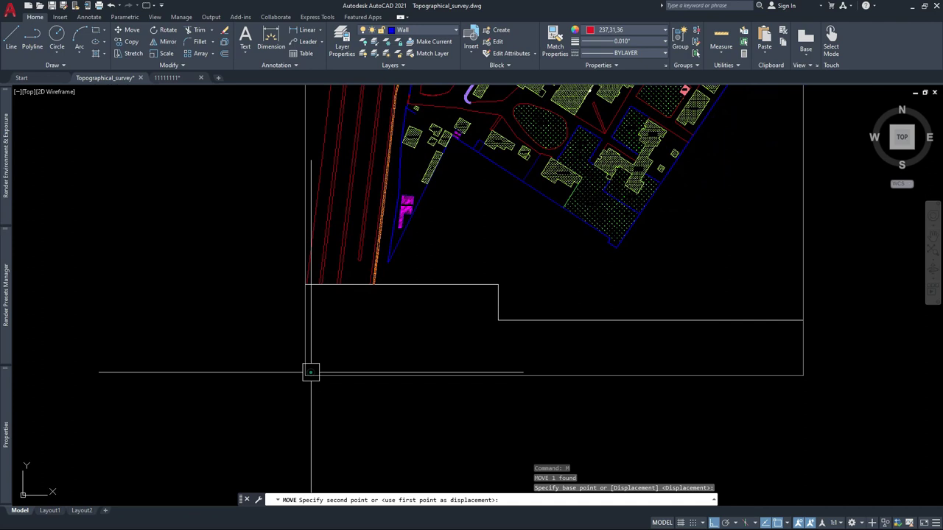
key(Escape)
key(Escape)
key(Escape)
scroll(495, 331, up, 5)
scroll(294, 383, down, 3)
scroll(290, 373, up, 3)
scroll(181, 397, up, 3)
scroll(412, 353, down, 3)
scroll(441, 310, down, 3)
scroll(455, 267, down, 2)
- Try one more move of the pasted site plan block, then cancel all commands
click(448, 278)
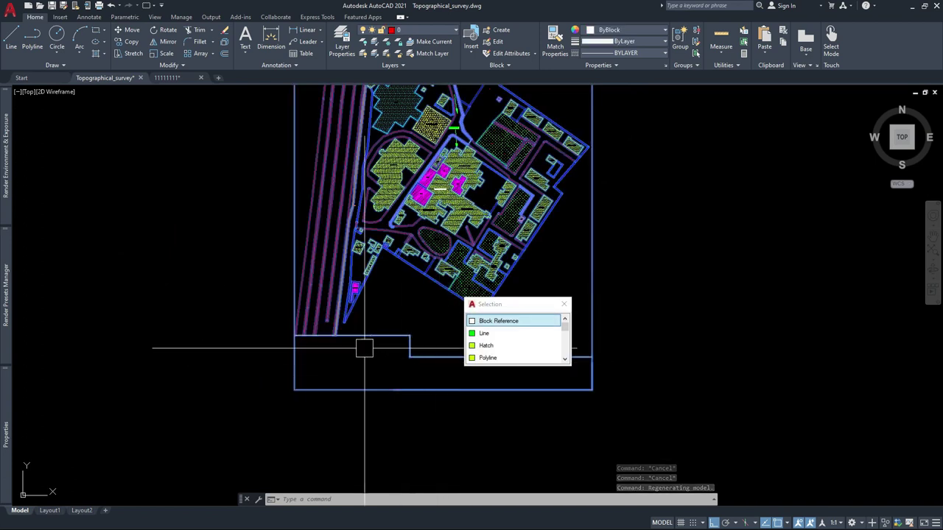
scroll(362, 343, down, 2)
scroll(337, 368, down, 2)
scroll(389, 224, up, 6)
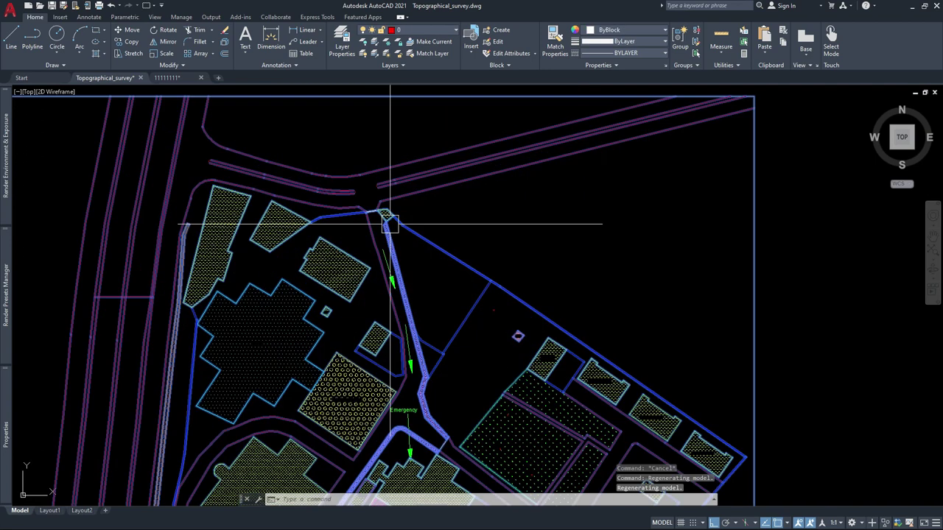
scroll(385, 243, down, 4)
middle_drag(336, 466, 365, 361)
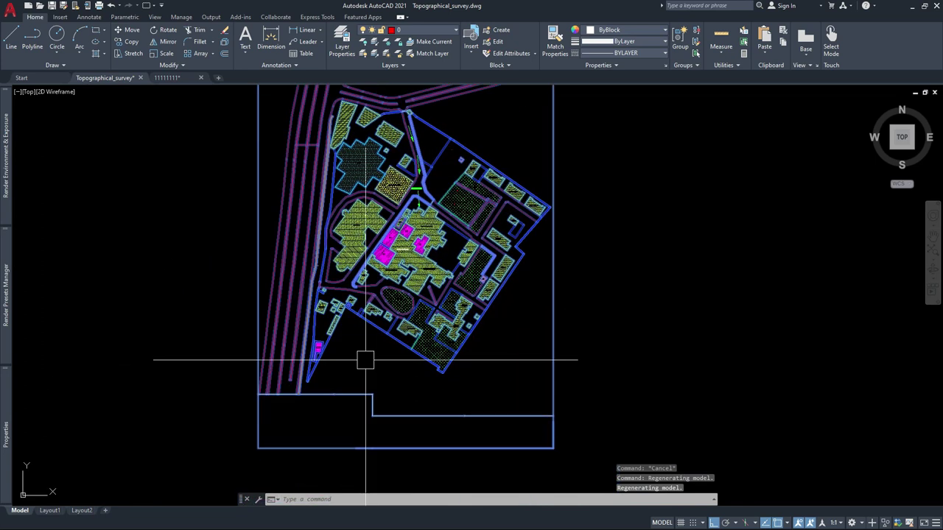
text(m)
key(Return)
click(367, 372)
scroll(357, 369, down, 5)
key(Escape)
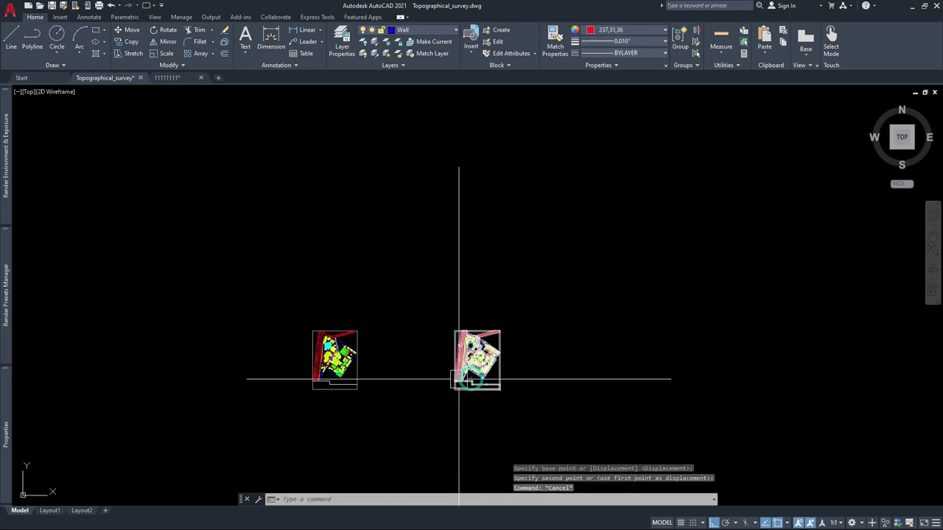
scroll(459, 379, up, 4)
key(Escape)
key(Escape)
scroll(516, 375, down, 2)
- Explode the pasted site plan block with X and check its individual lines
scroll(515, 375, down, 1)
middle_drag(516, 374, 514, 309)
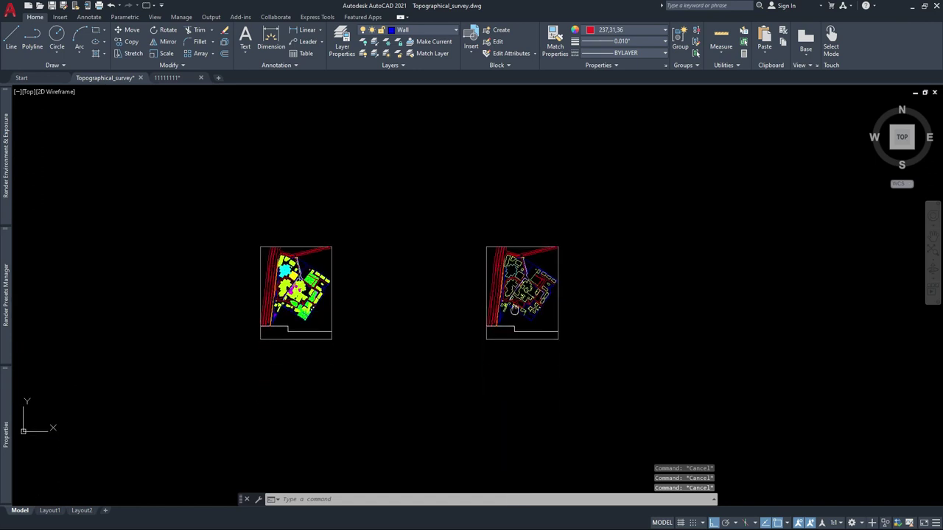
scroll(535, 294, up, 2)
click(536, 317)
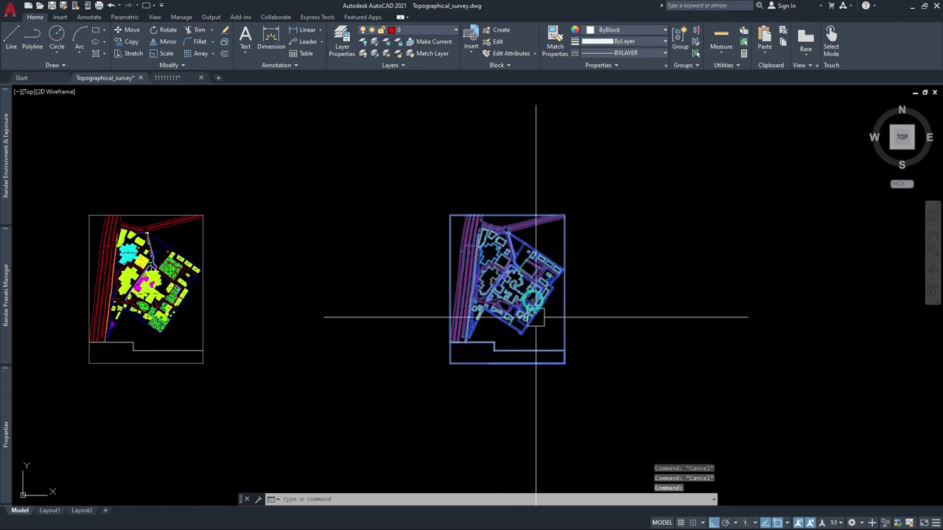
text(x)
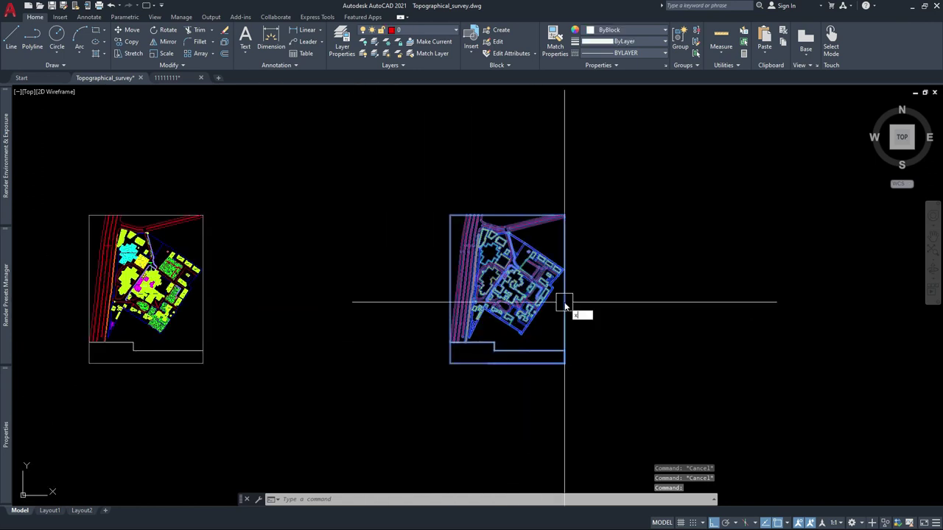
key(Return)
scroll(522, 309, up, 5)
scroll(537, 291, up, 2)
click(537, 290)
click(590, 339)
click(457, 316)
click(442, 338)
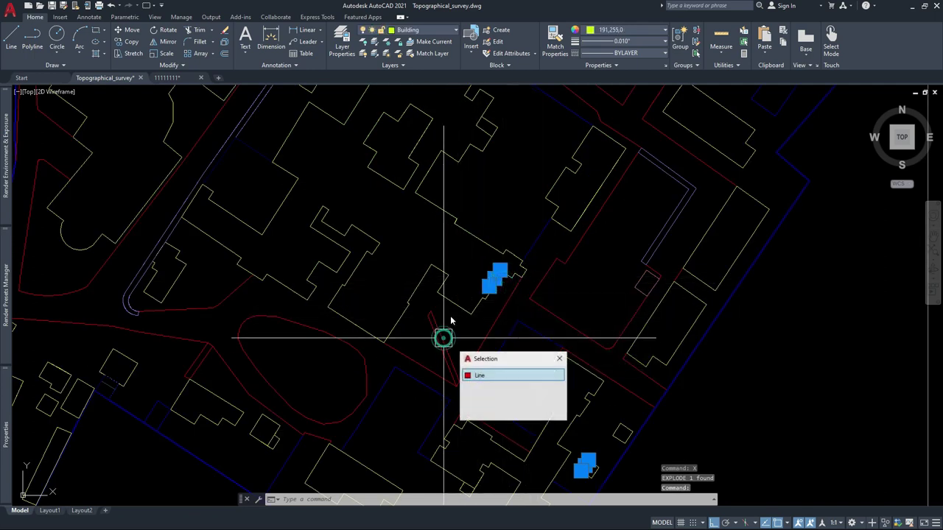
key(Escape)
key(Escape)
scroll(451, 320, down, 7)
- Switch to a Front view and crossing-select the whole edge-on drawing
click(694, 280)
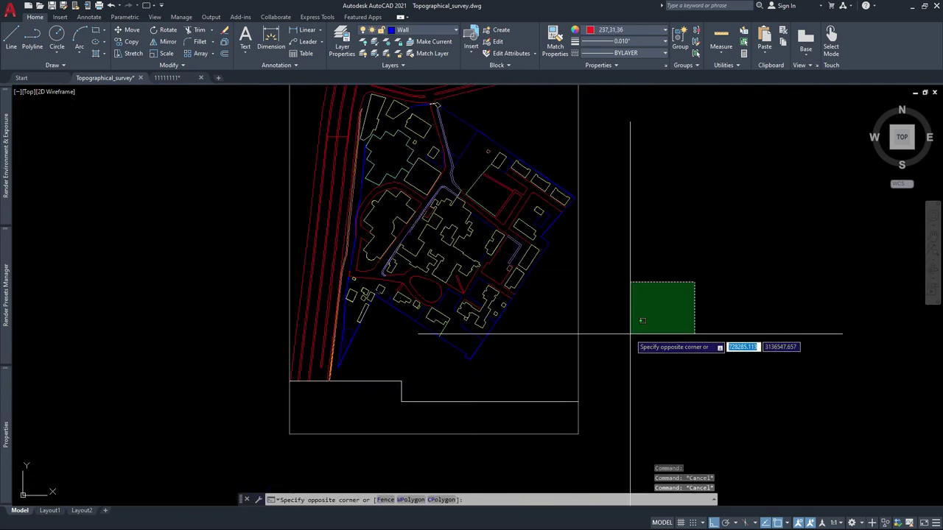
click(903, 157)
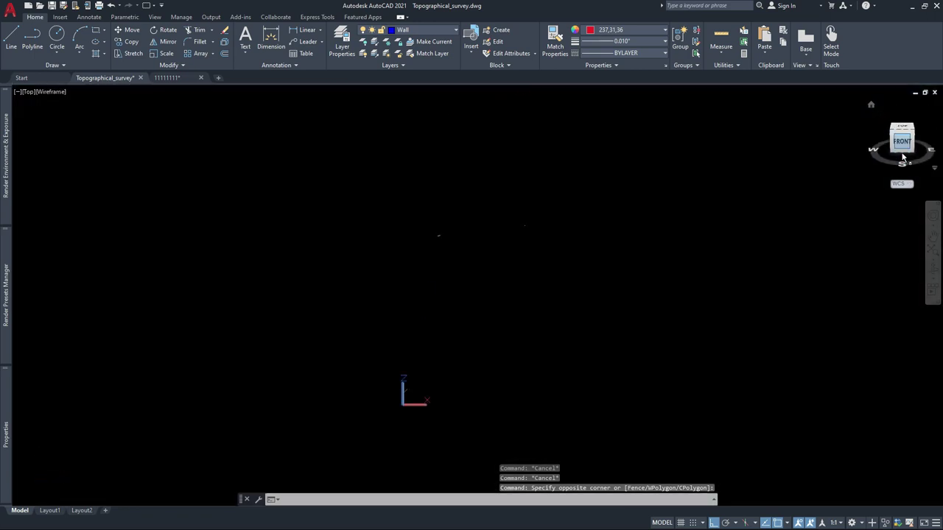
scroll(479, 300, up, 5)
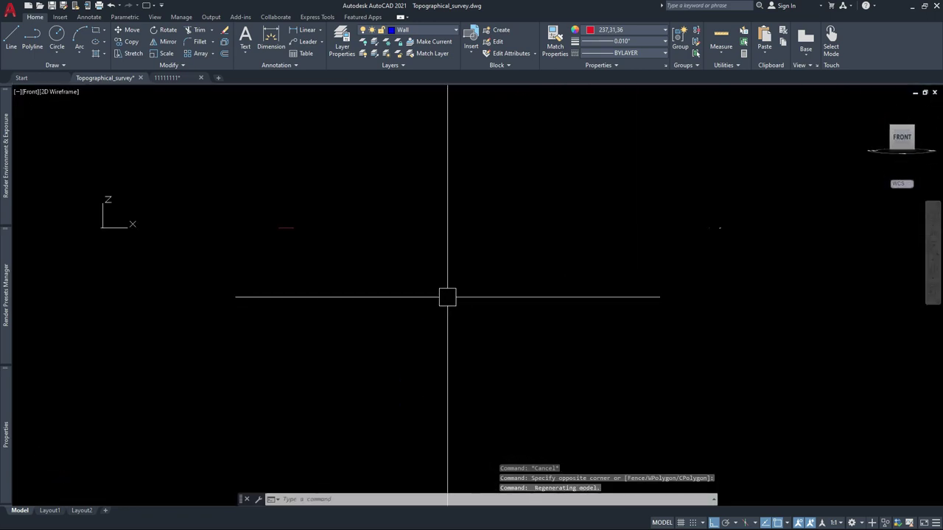
scroll(316, 236, up, 3)
middle_drag(287, 221, 600, 309)
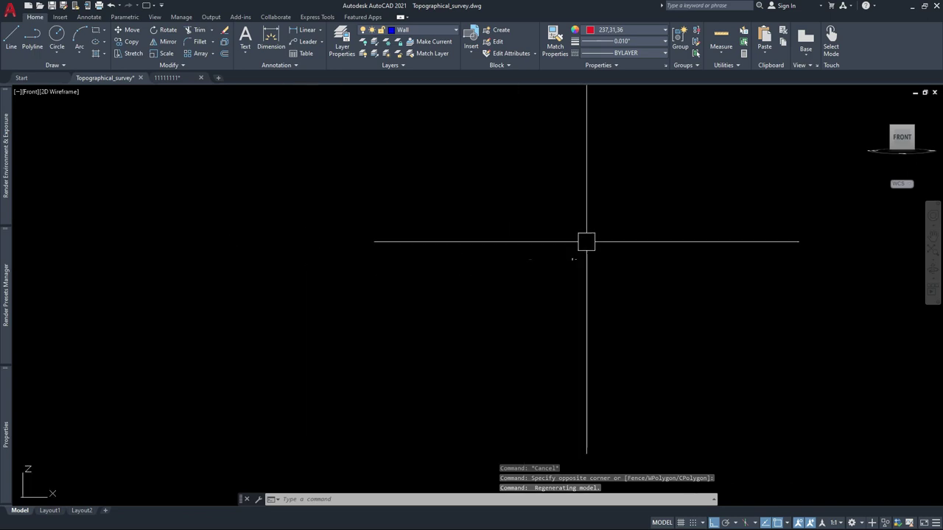
scroll(604, 302, up, 5)
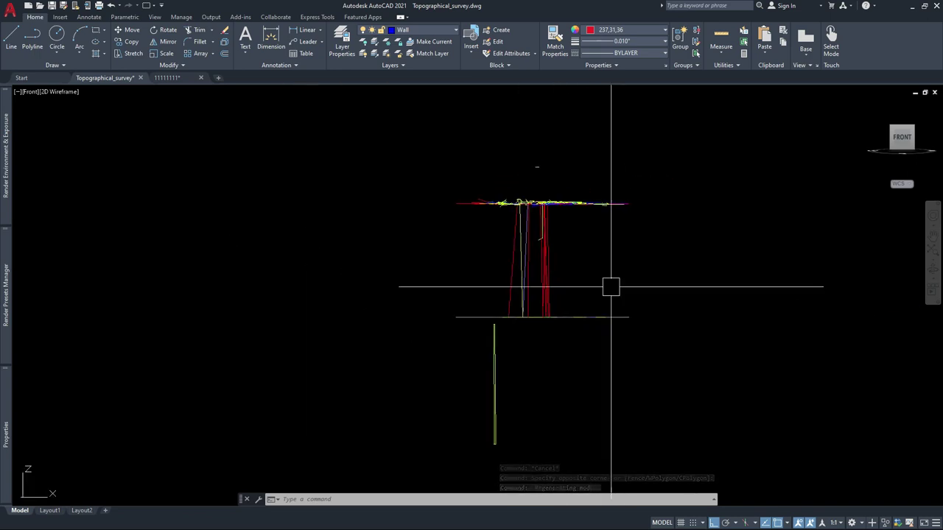
click(672, 107)
click(393, 461)
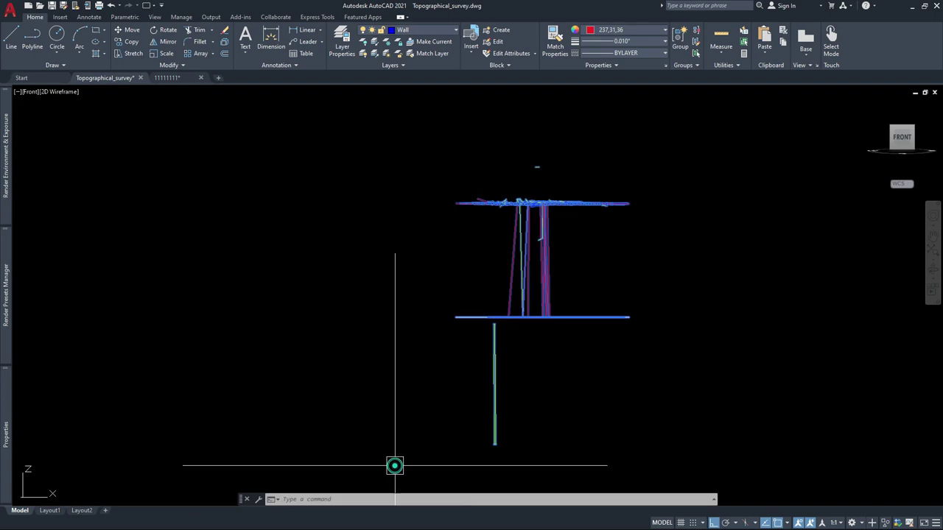
- Crossing-select the flat linework and return to the Top plan view
scroll(331, 324, down, 5)
scroll(330, 318, up, 5)
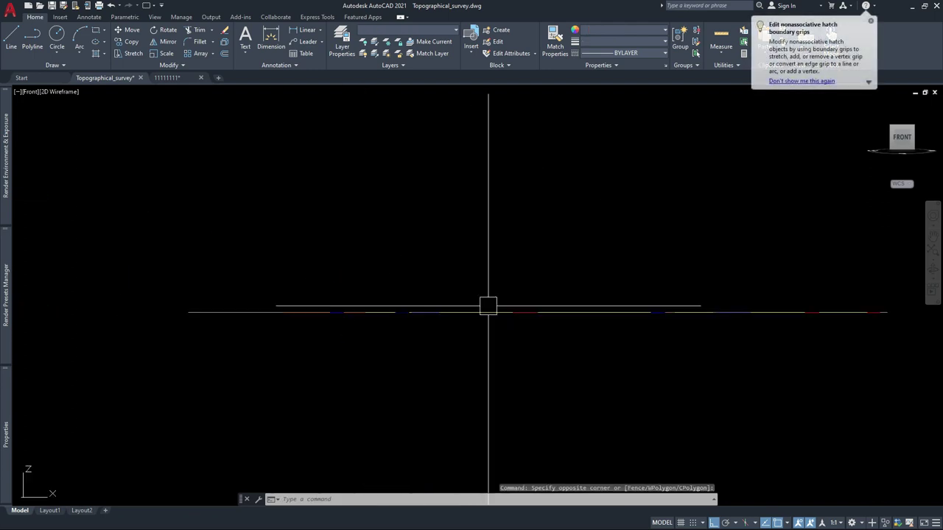
click(913, 326)
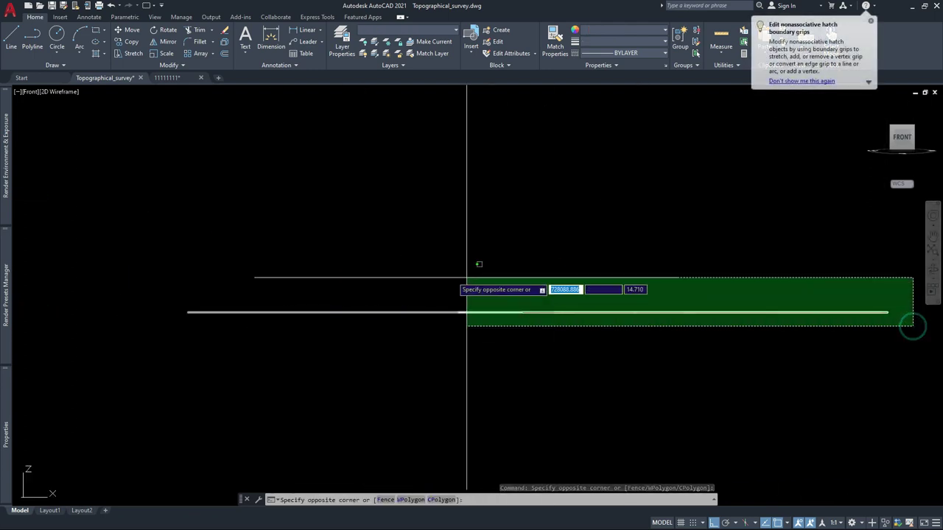
click(570, 381)
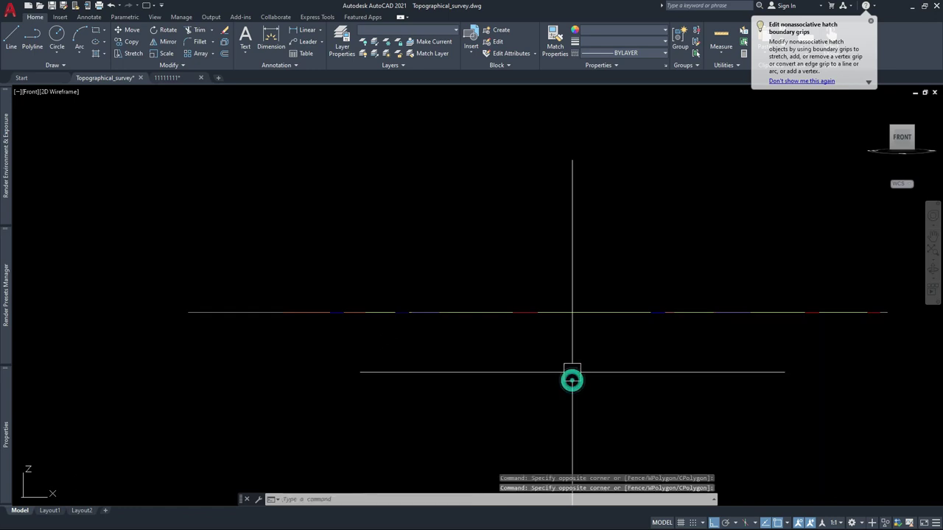
click(903, 125)
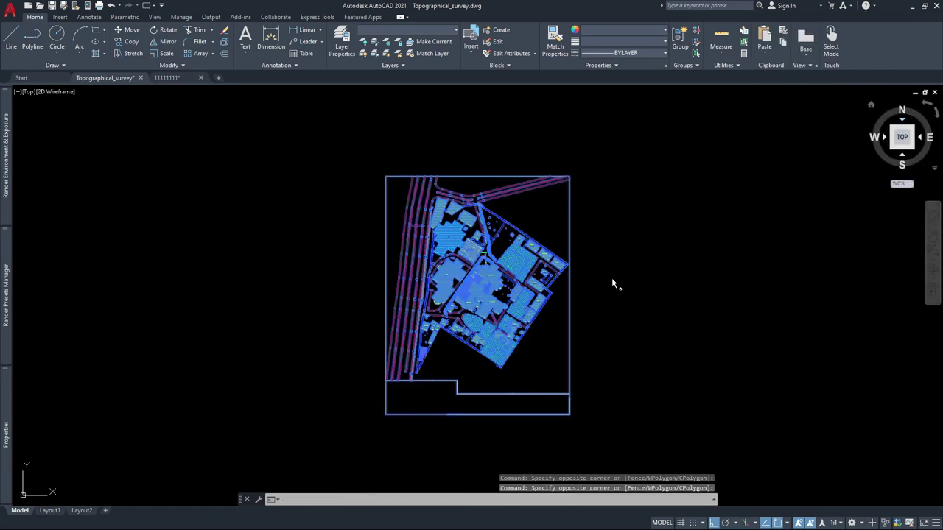
- Delete the large grey hatch covering the Old Hospital Building
scroll(427, 291, down, 2)
scroll(437, 277, up, 2)
scroll(401, 244, up, 2)
scroll(386, 236, up, 3)
key(Escape)
key(Escape)
scroll(389, 268, down, 10)
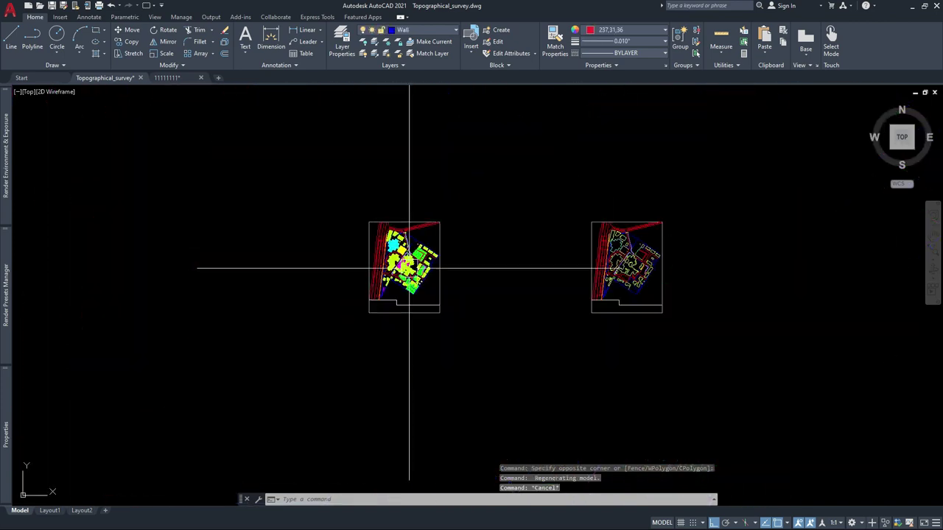
scroll(761, 265, up, 4)
scroll(757, 259, up, 2)
scroll(758, 259, down, 5)
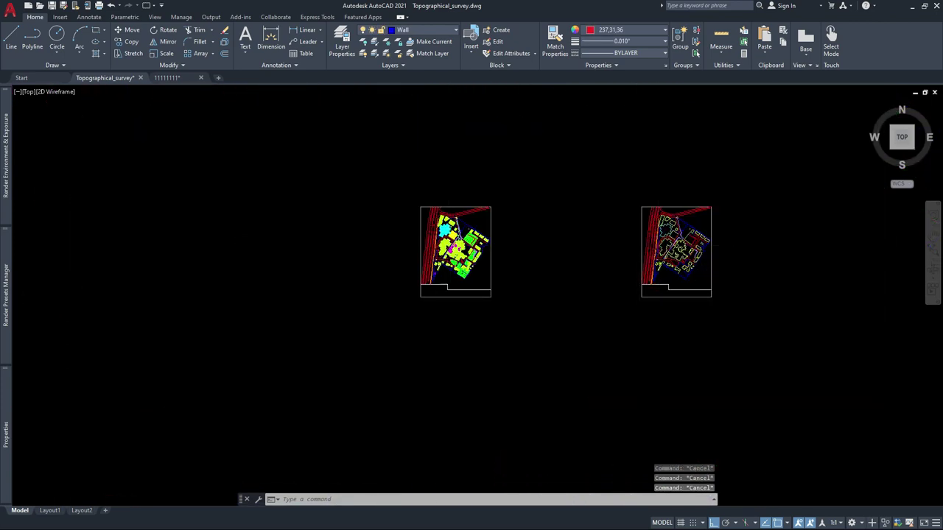
scroll(494, 273, up, 8)
scroll(500, 282, up, 2)
click(502, 278)
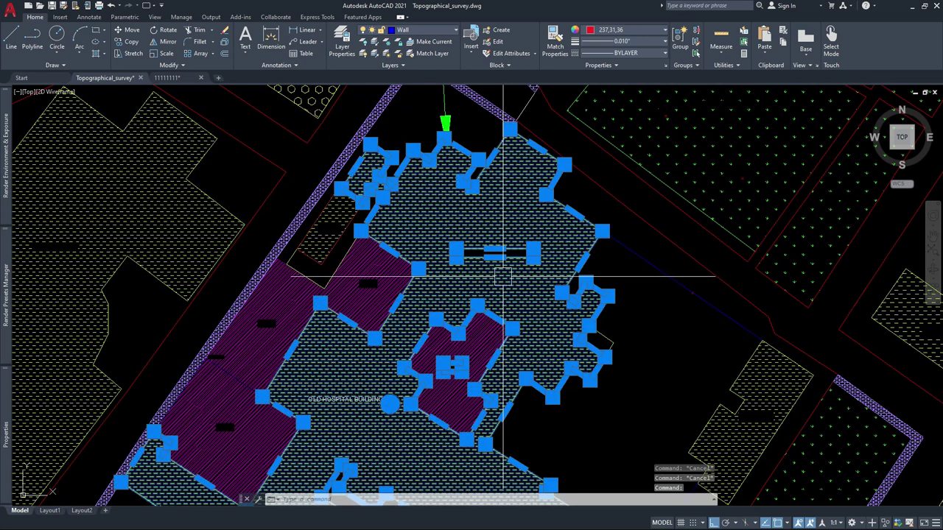
key(Delete)
key(Escape)
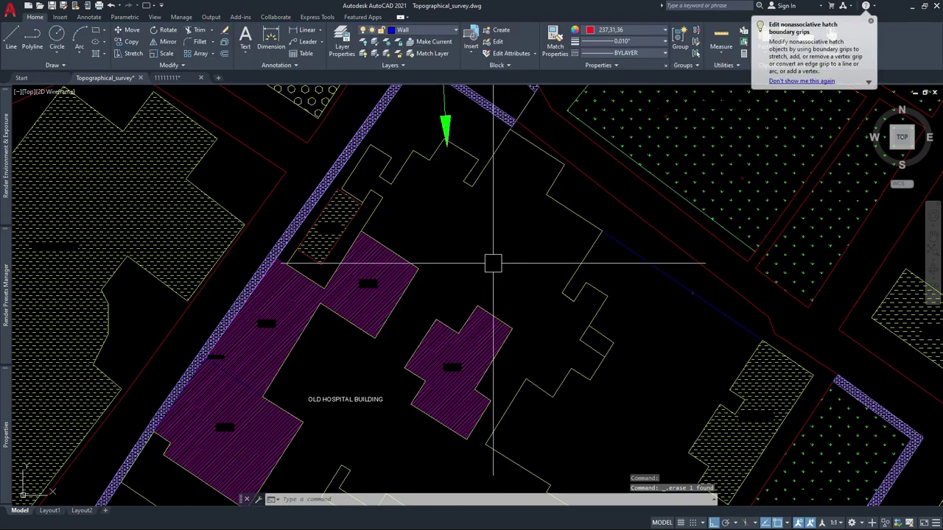
- Delete the building outline polyline around the hospital, leaving the purple-hatched wings
middle_drag(490, 263, 498, 202)
scroll(432, 326, down, 4)
scroll(481, 292, up, 4)
key(Escape)
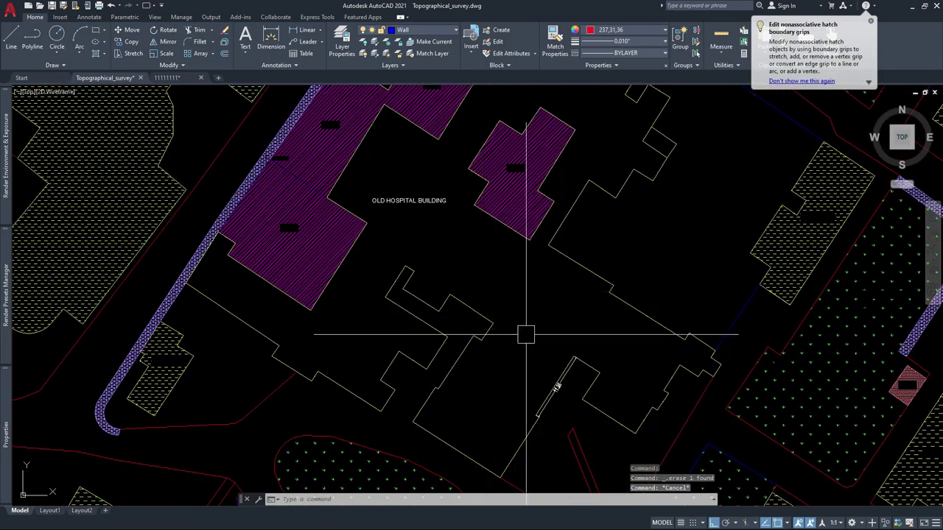
scroll(553, 410, up, 2)
scroll(537, 385, up, 2)
scroll(503, 266, down, 4)
scroll(508, 295, down, 4)
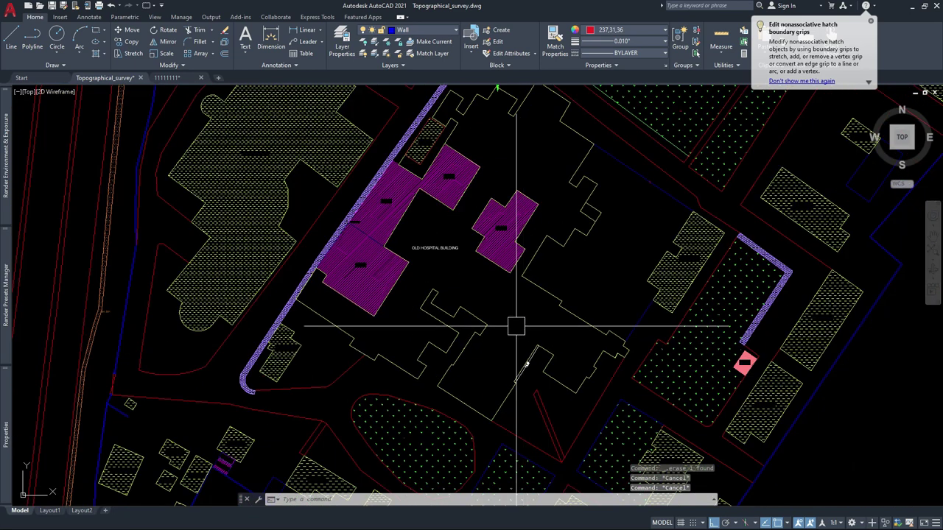
scroll(537, 350, up, 2)
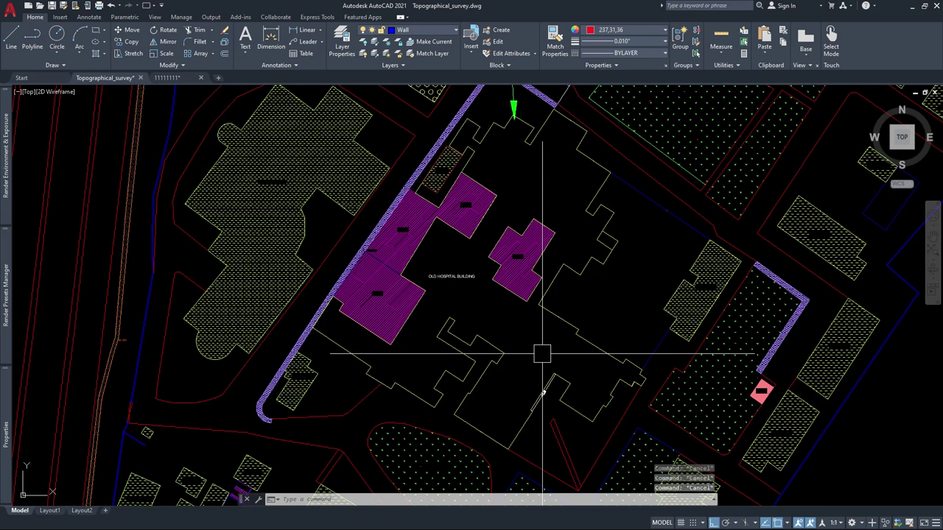
scroll(560, 278, up, 2)
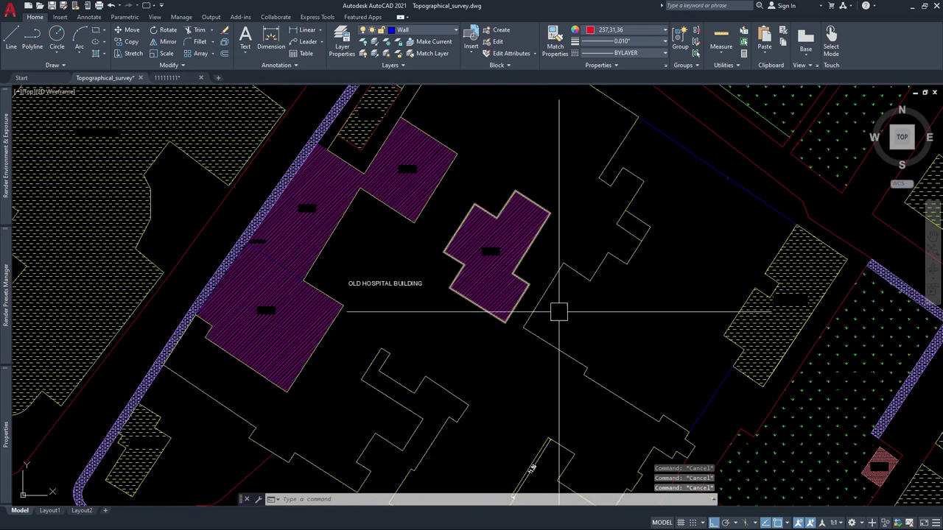
click(558, 286)
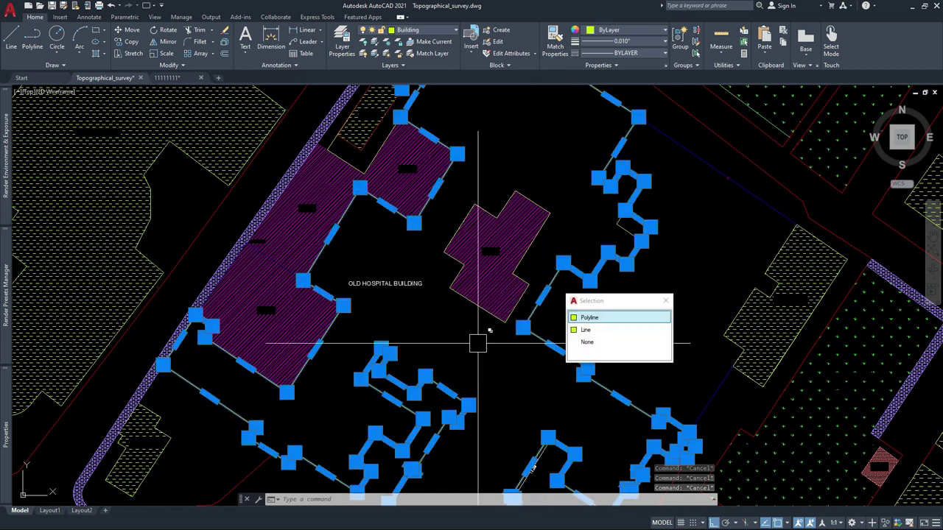
scroll(484, 347, down, 2)
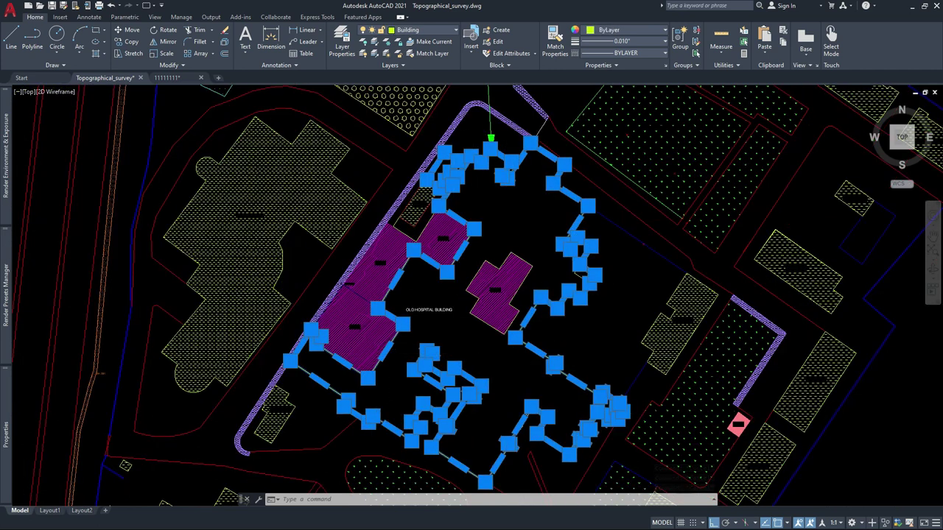
scroll(506, 353, up, 2)
key(Delete)
click(539, 293)
key(Escape)
key(Escape)
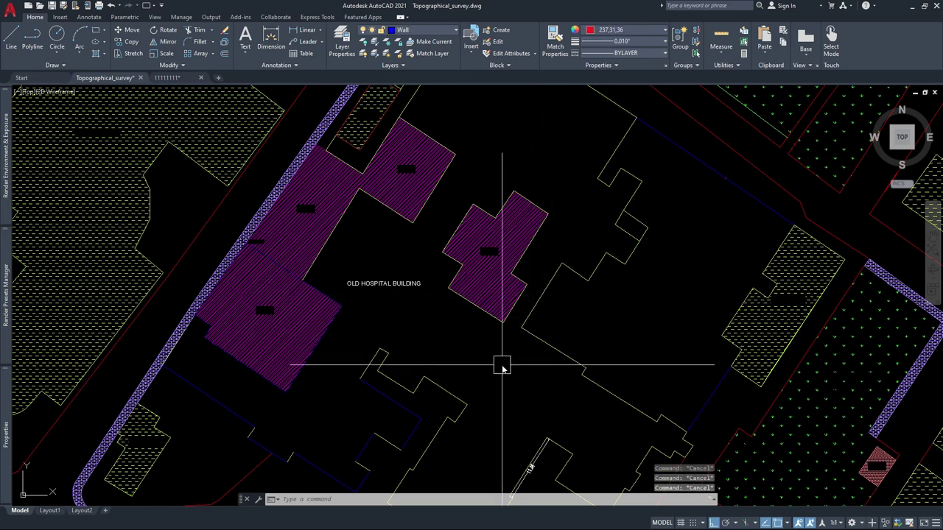
- Hatch with H, then erase the mistaken grid hatch that covered the whole site
text(h)
key(Return)
scroll(435, 334, down, 2)
click(435, 335)
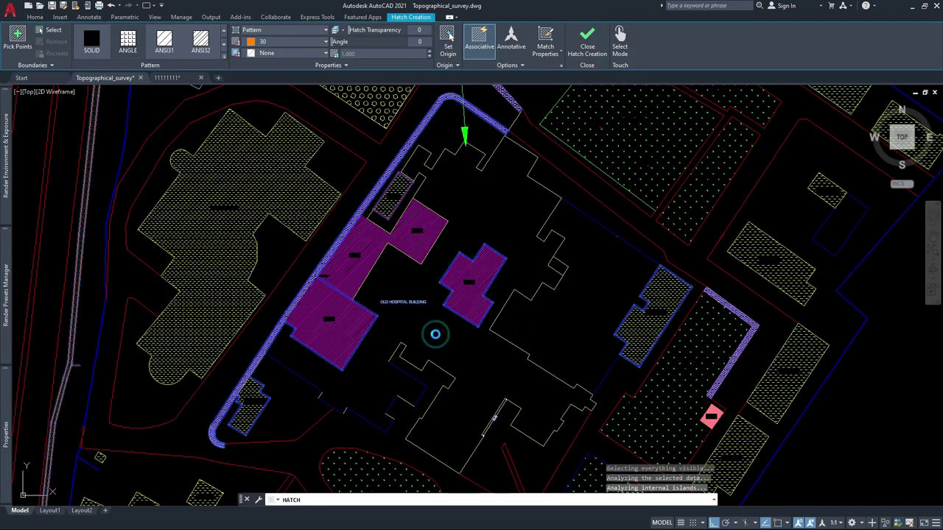
scroll(435, 334, down, 3)
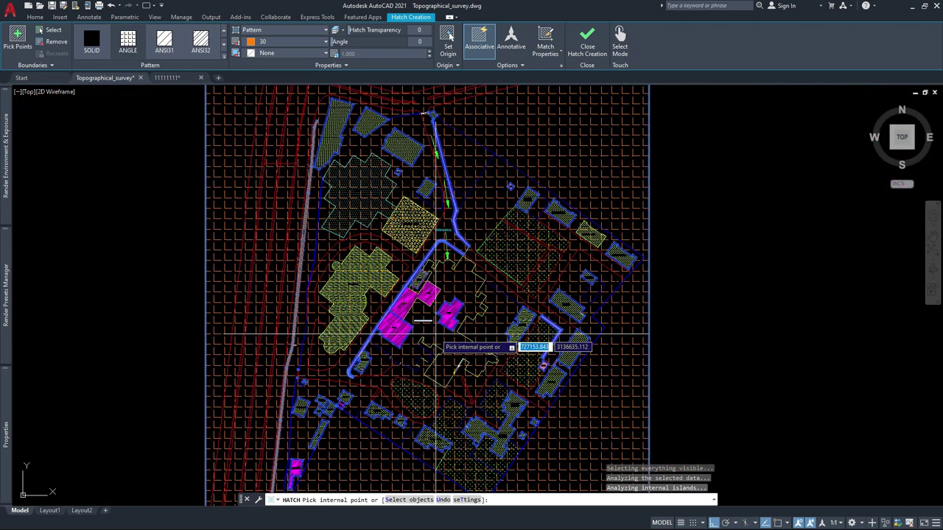
scroll(435, 334, down, 2)
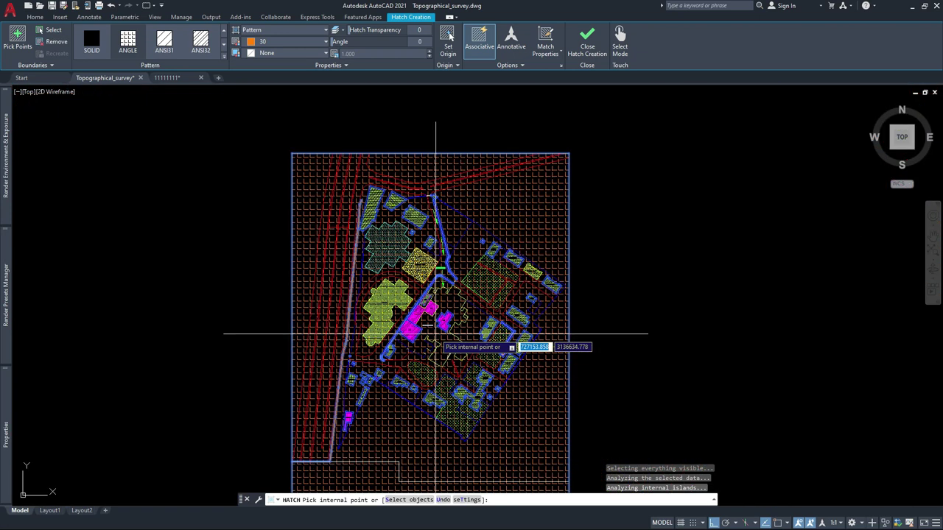
key(Escape)
click(564, 164)
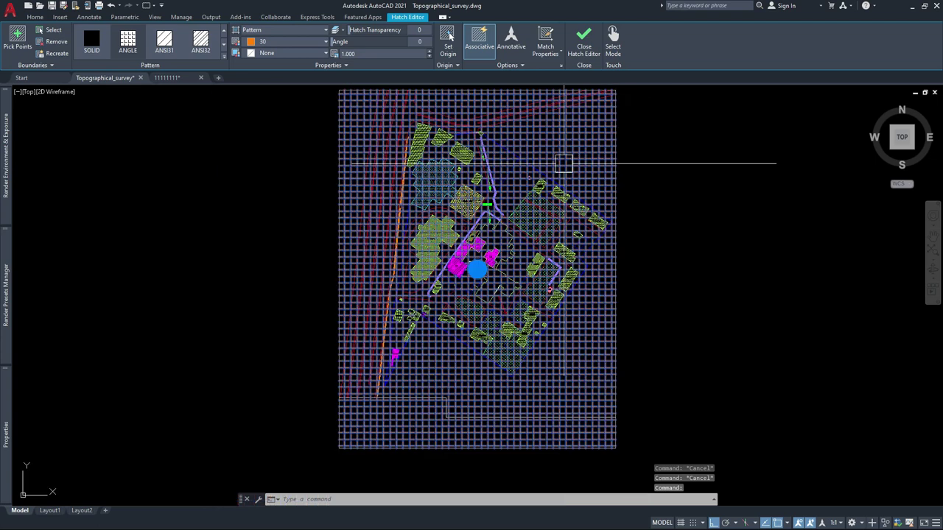
key(Delete)
- Rerun HATCH to fill the Old Hospital footprint in the flattened copy with colour 30
scroll(506, 280, up, 3)
scroll(445, 291, up, 2)
scroll(446, 291, down, 5)
scroll(464, 294, down, 3)
key(Escape)
scroll(412, 280, up, 5)
scroll(479, 333, up, 2)
key(Escape)
scroll(434, 257, up, 2)
scroll(494, 295, up, 2)
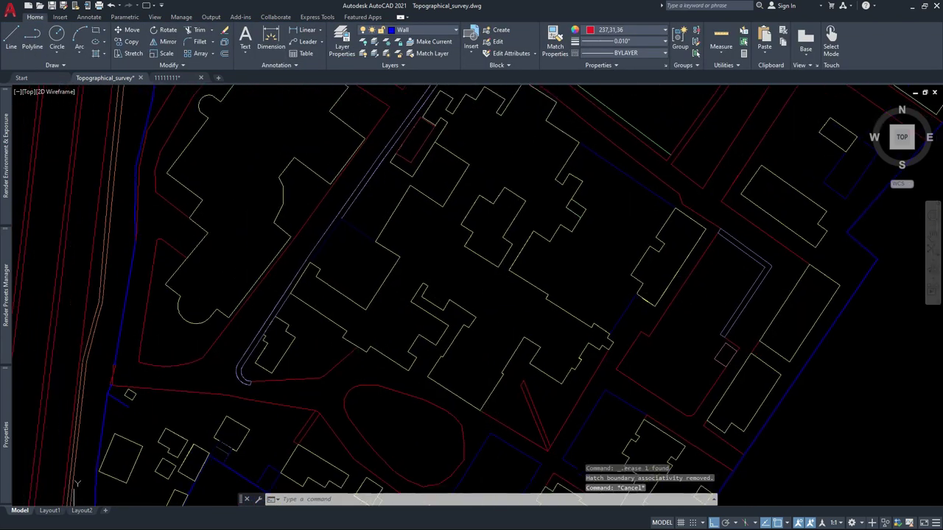
key(Return)
click(494, 295)
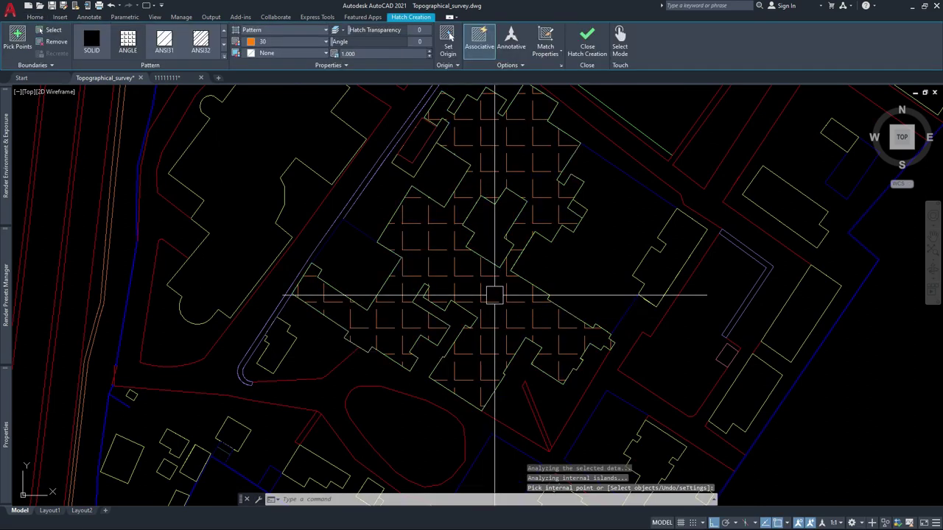
key(Escape)
click(495, 294)
- Deselect the new colour 30 hatch and zoom around to review the filled footprint
scroll(442, 287, up, 2)
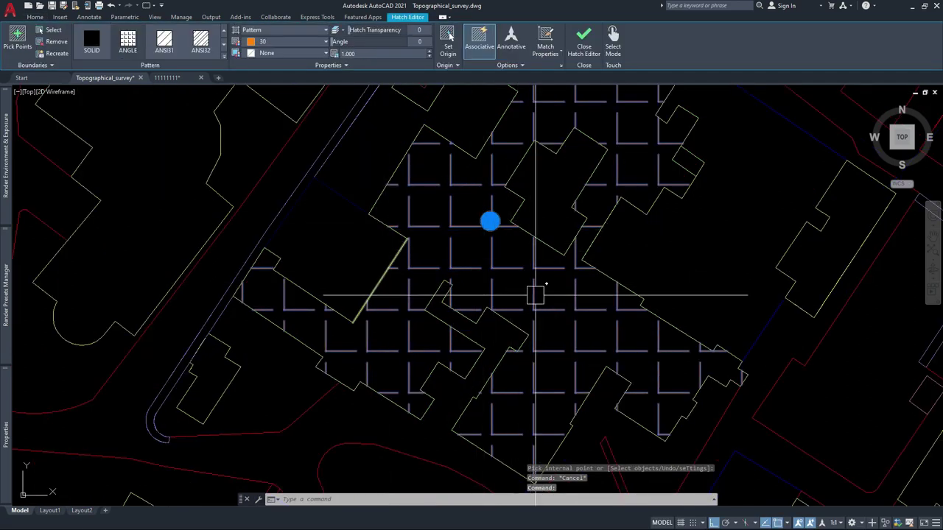
scroll(536, 296, down, 2)
scroll(535, 296, down, 2)
key(Escape)
scroll(536, 295, up, 4)
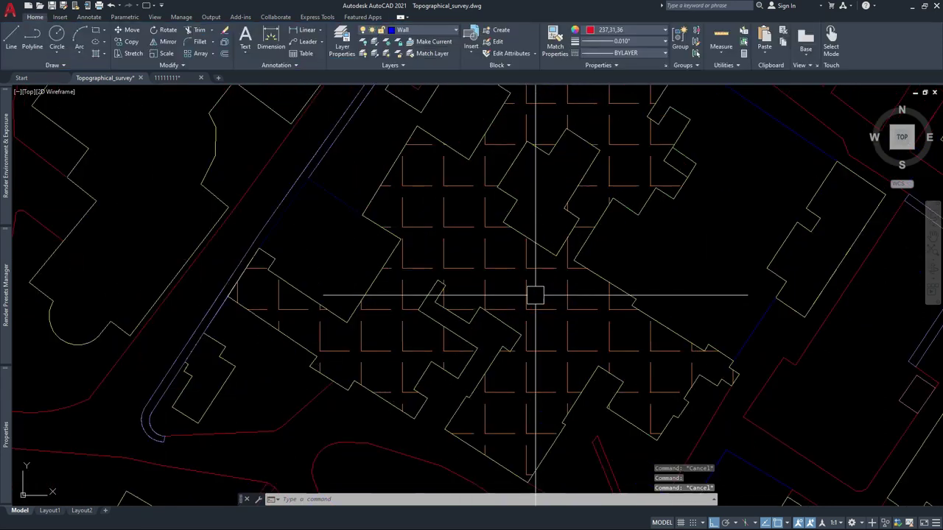
scroll(534, 295, down, 4)
scroll(533, 302, up, 1)
scroll(532, 324, up, 1)
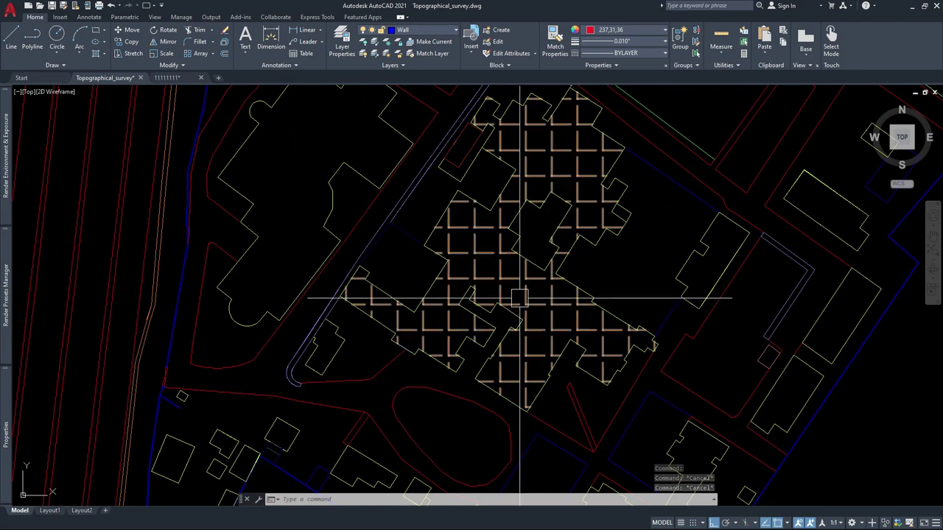
mouse_move(519, 298)
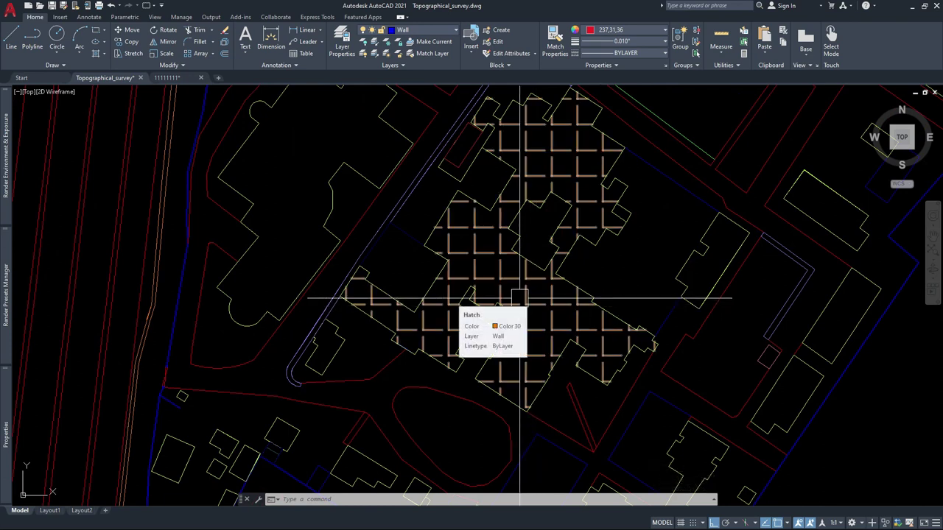
scroll(520, 298, down, 1)
scroll(525, 289, down, 3)
scroll(525, 288, down, 2)
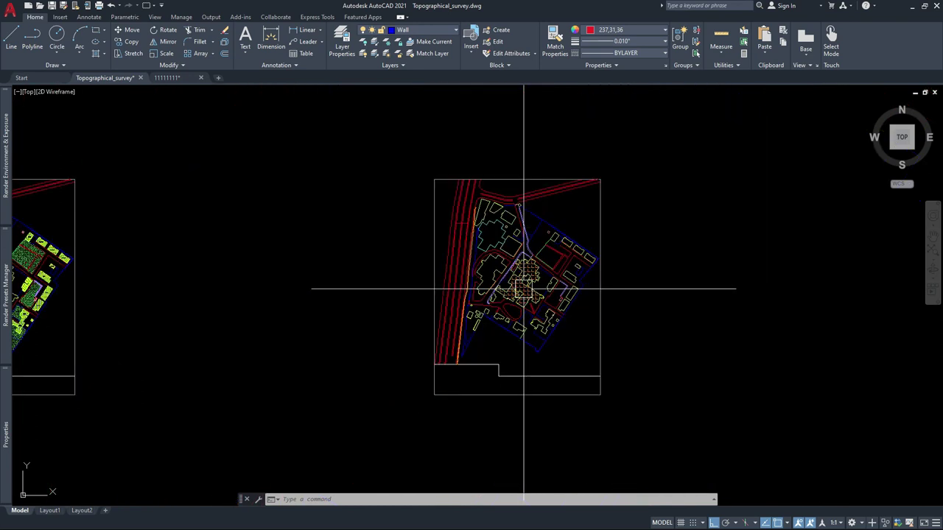
click(636, 297)
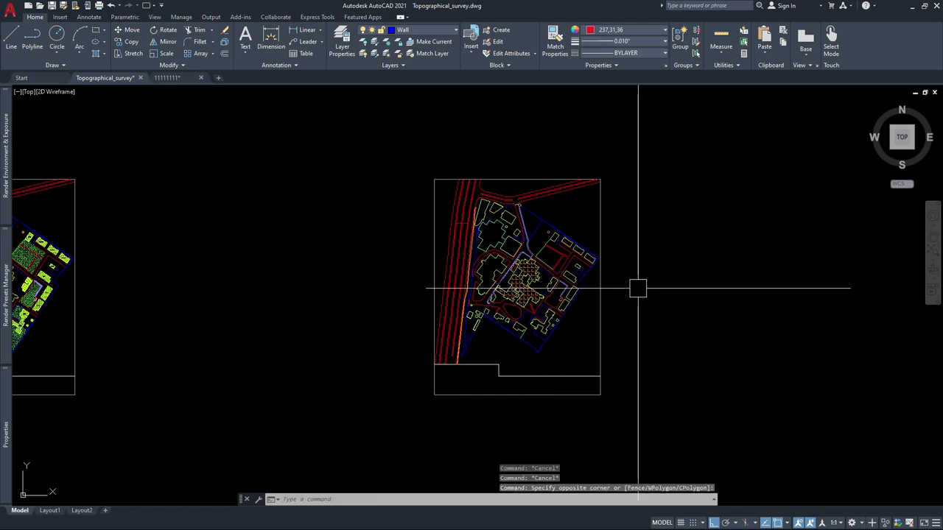